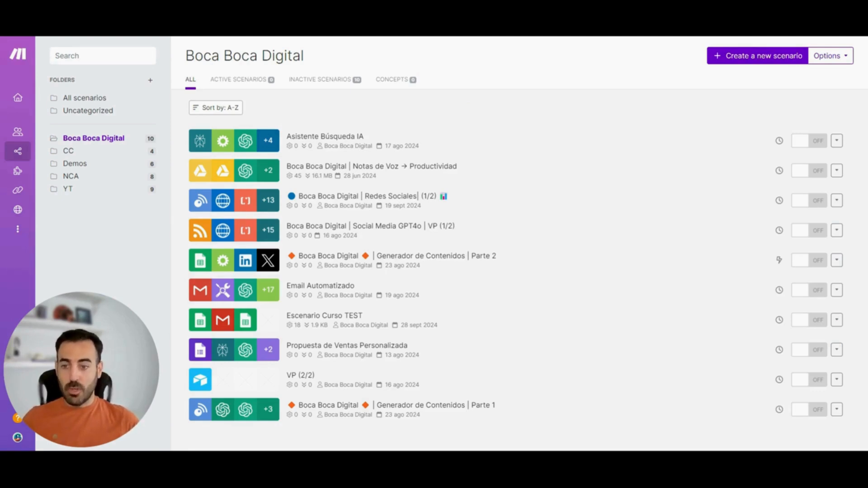
# Open the "Notas de Voz → Productividad" scenario and add a Router module from Flow Control
pyautogui.click(480, 175)
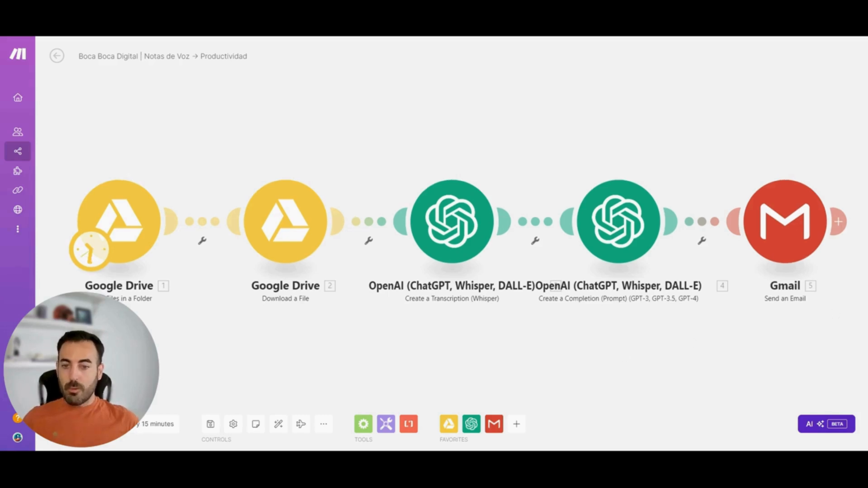
pyautogui.click(364, 424)
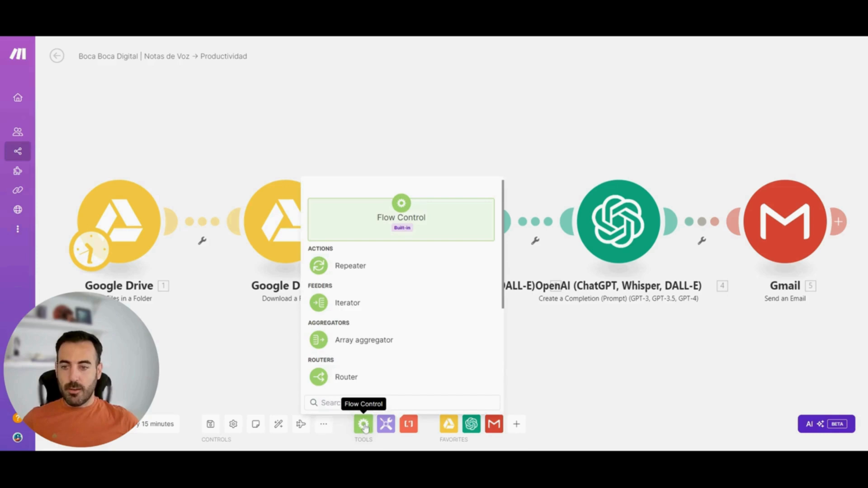
pyautogui.click(364, 383)
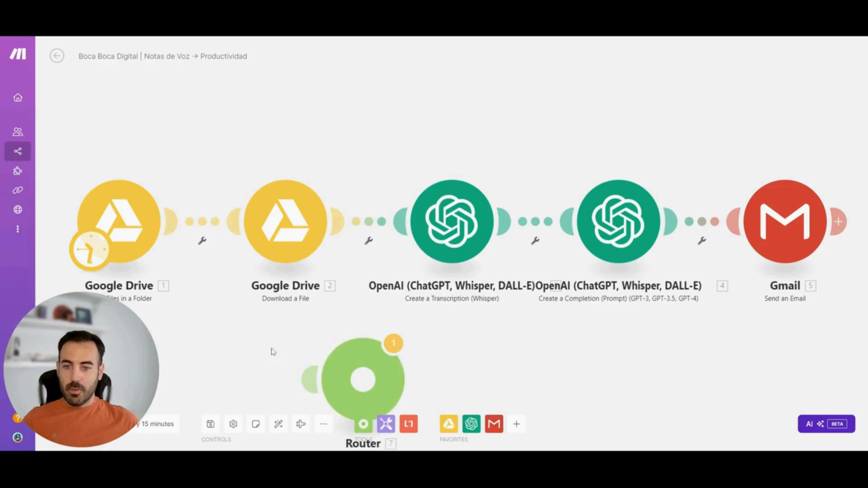
# Place the unconnected Router in the free space below the Gmail module
pyautogui.moveTo(271, 350); pyautogui.dragTo(258, 291)
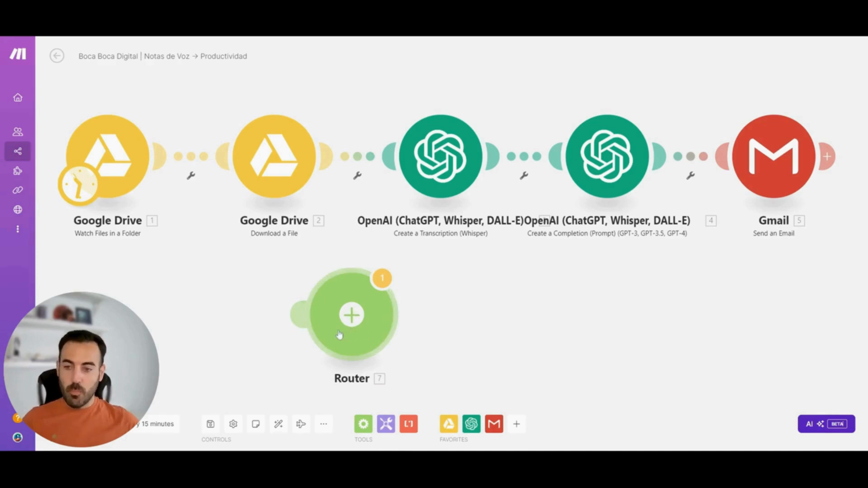
pyautogui.moveTo(352, 314); pyautogui.dragTo(494, 325)
pyautogui.scroll(-1, 354, 322)
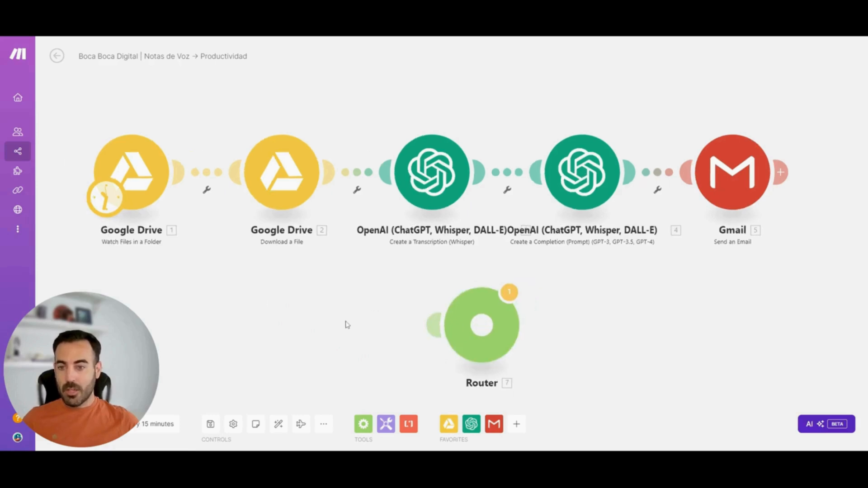
pyautogui.scroll(-2, 323, 321)
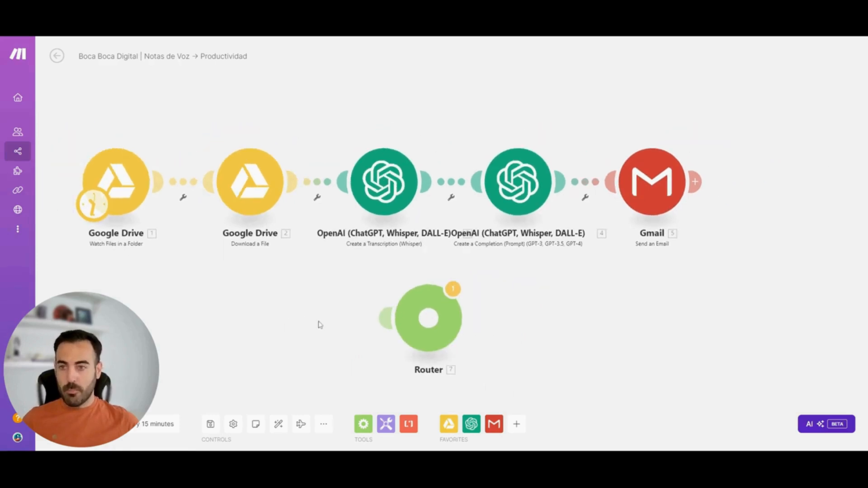
pyautogui.scroll(-1, 314, 321)
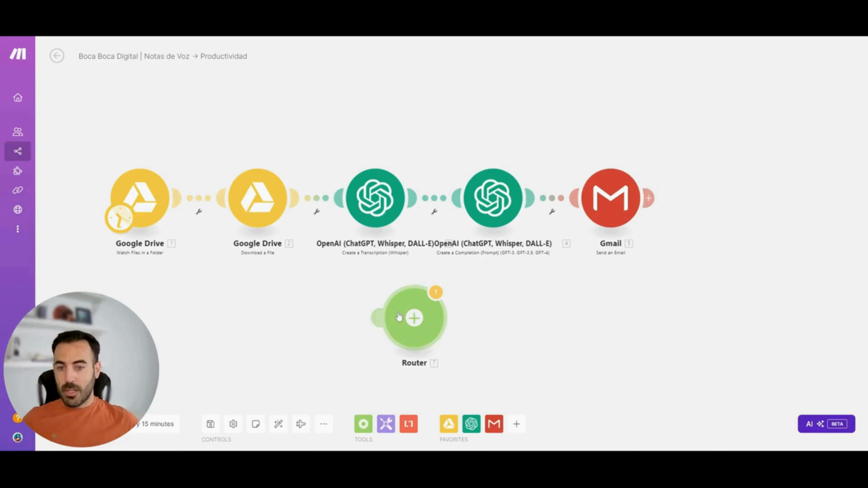
pyautogui.moveTo(419, 316); pyautogui.dragTo(590, 323)
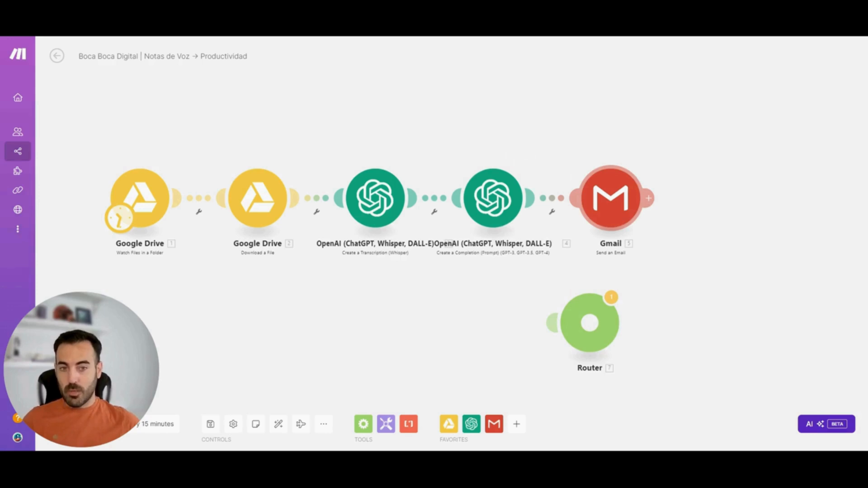
# Move the Gmail module away from the chain and unlink it from the OpenAI completion module
pyautogui.moveTo(596, 192); pyautogui.dragTo(635, 142)
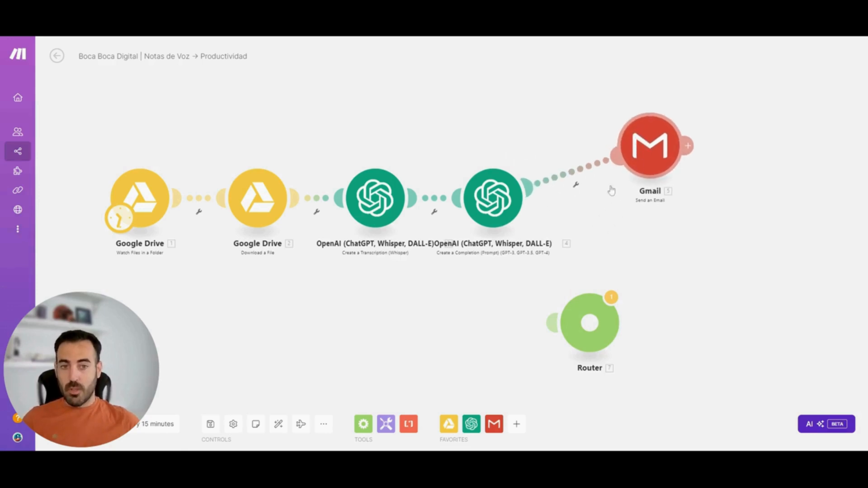
pyautogui.click(573, 176)
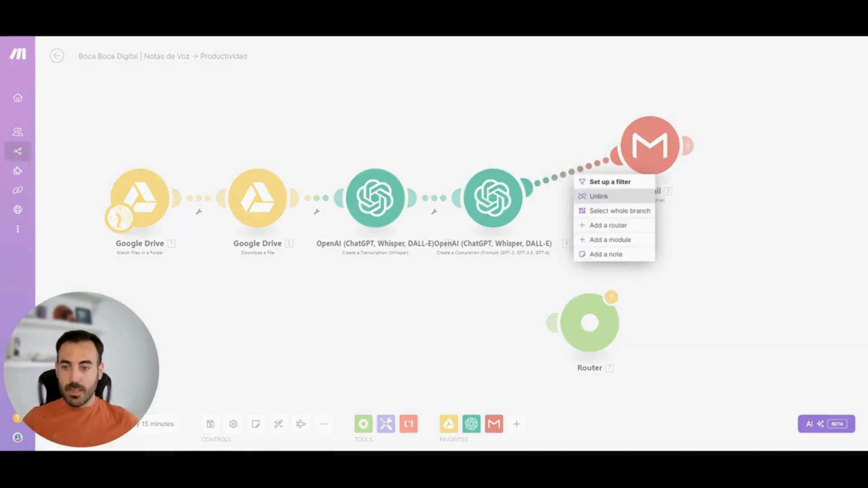
pyautogui.click(614, 197)
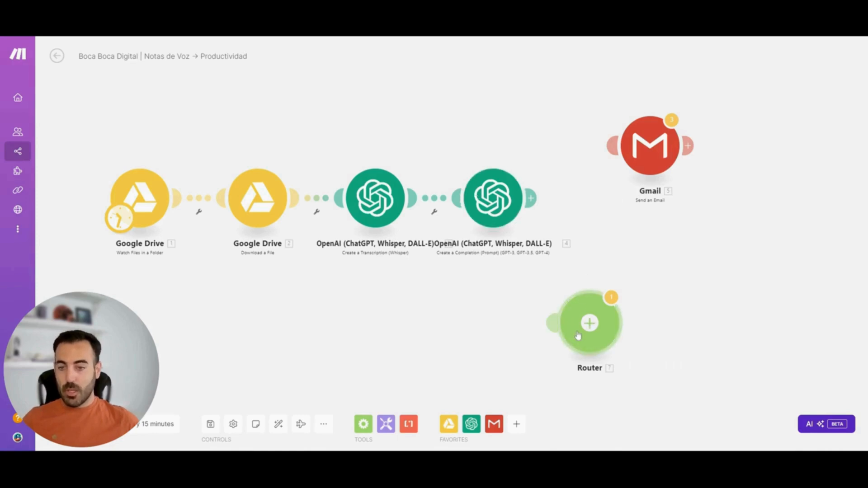
# Connect the Router between the OpenAI completion module and Gmail, and auto-align the scenario
pyautogui.moveTo(590, 325); pyautogui.dragTo(567, 216)
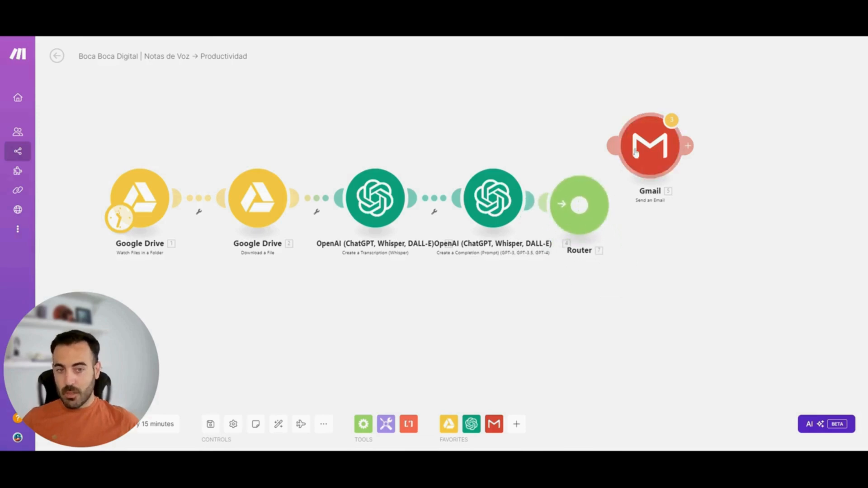
pyautogui.moveTo(630, 148); pyautogui.dragTo(598, 190)
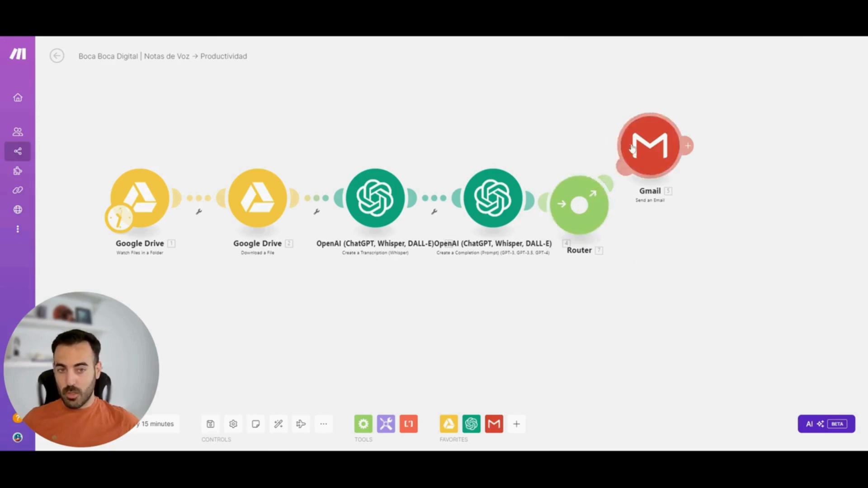
pyautogui.click(278, 424)
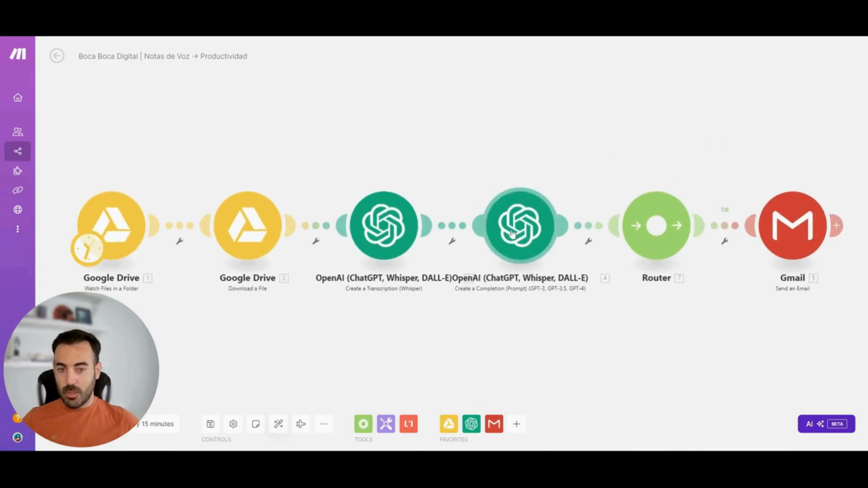
# Create a second route from the Router and add a Slack Create a Message module to it
pyautogui.moveTo(775, 219); pyautogui.dragTo(746, 105)
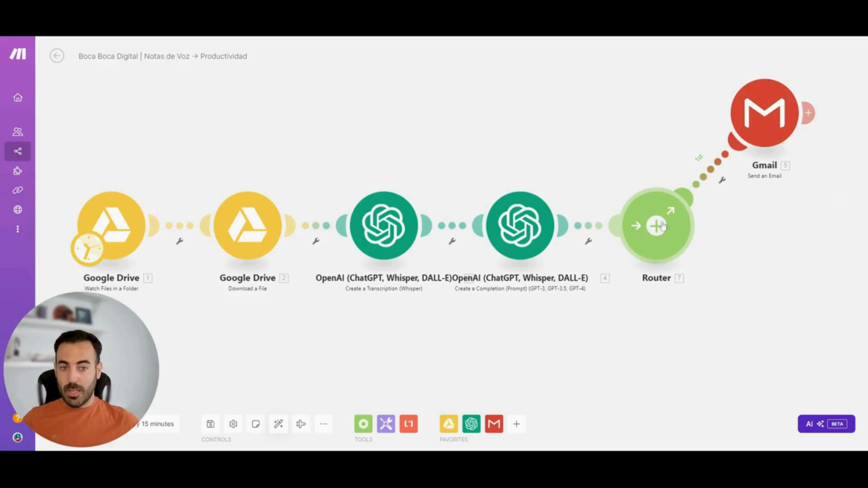
pyautogui.click(656, 229)
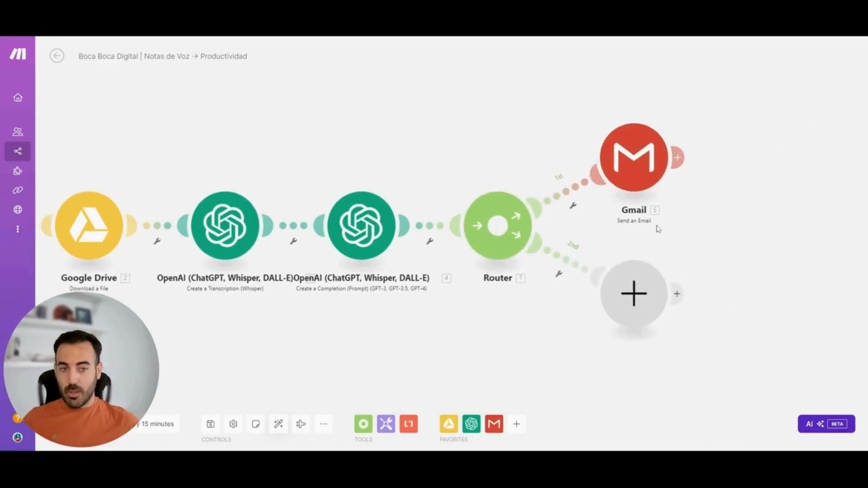
pyautogui.click(634, 298)
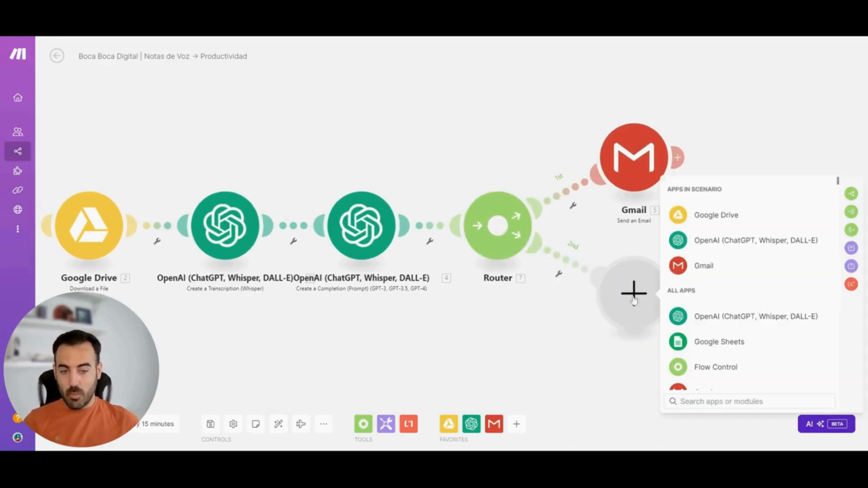
pyautogui.write('slac')
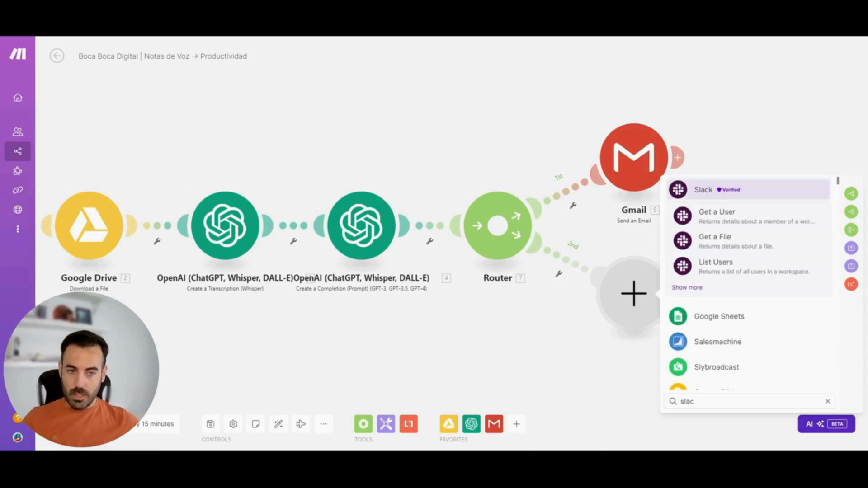
pyautogui.click(707, 191)
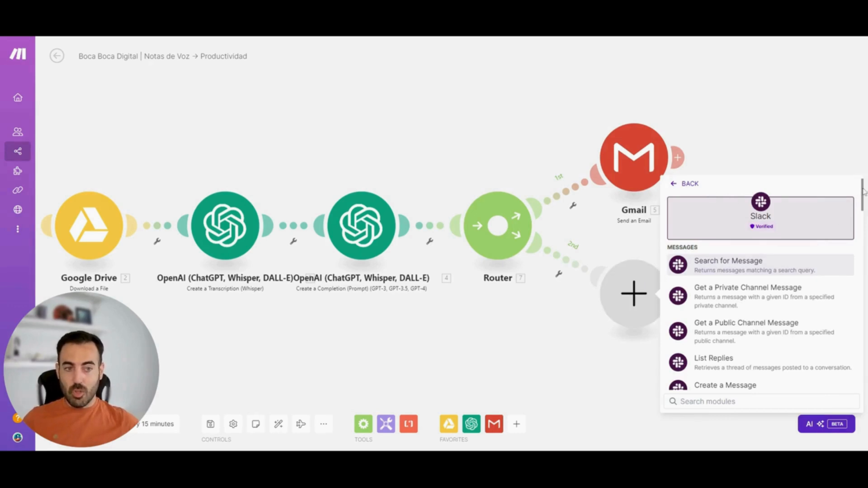
pyautogui.moveTo(863, 188); pyautogui.dragTo(863, 196)
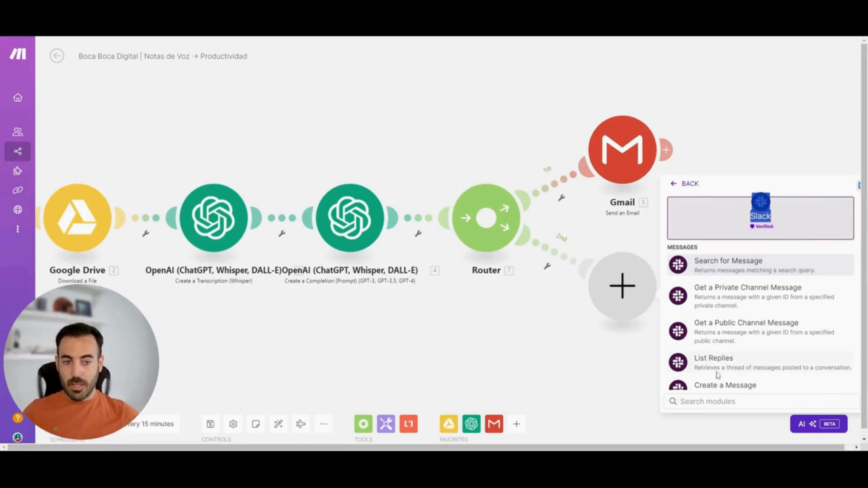
pyautogui.click(736, 387)
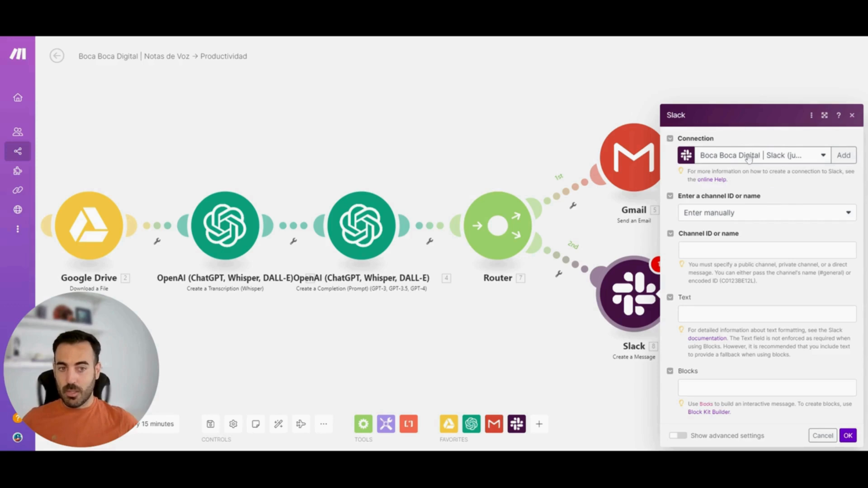
# Have the Slack channel selected from the list, keep the type Public channel, and choose the general channel
pyautogui.click(758, 212)
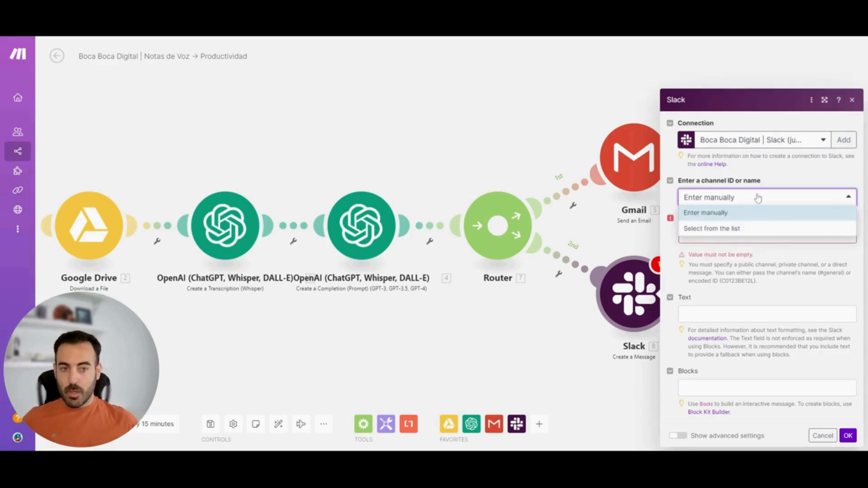
pyautogui.click(734, 229)
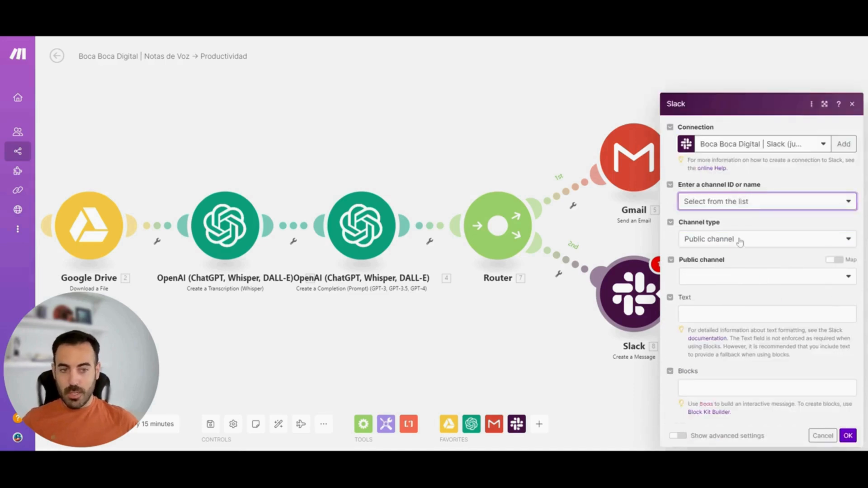
pyautogui.click(742, 240)
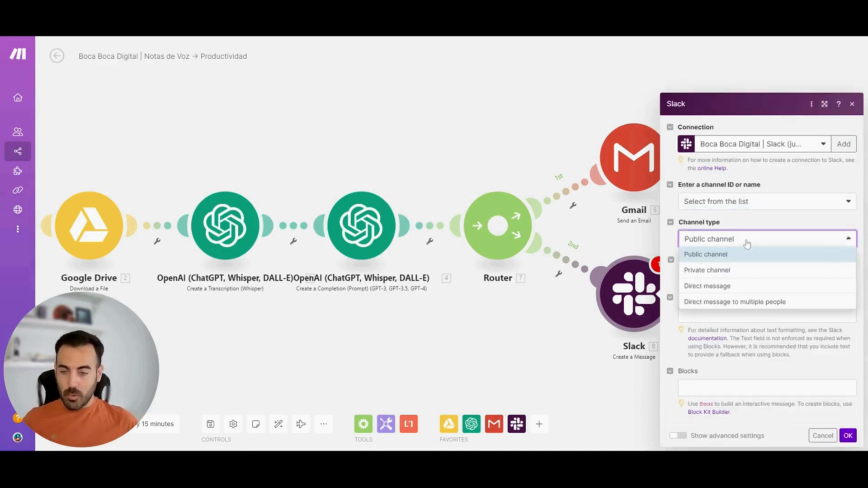
pyautogui.click(746, 244)
pyautogui.click(721, 277)
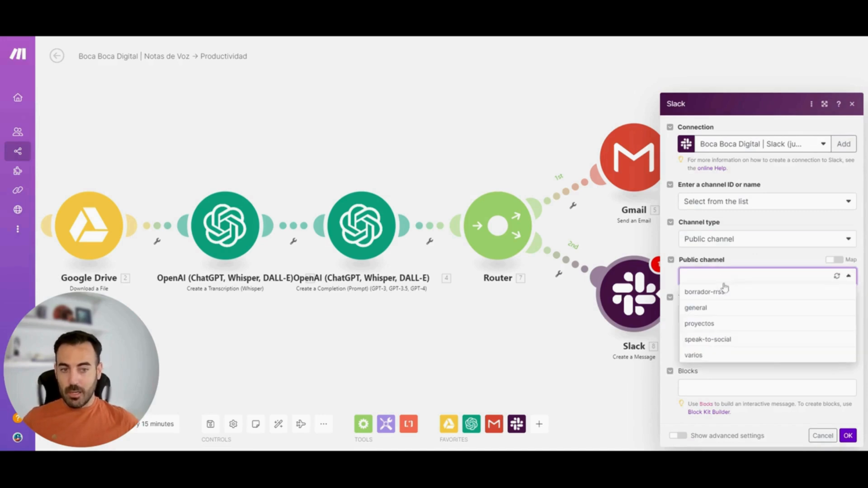
pyautogui.click(743, 309)
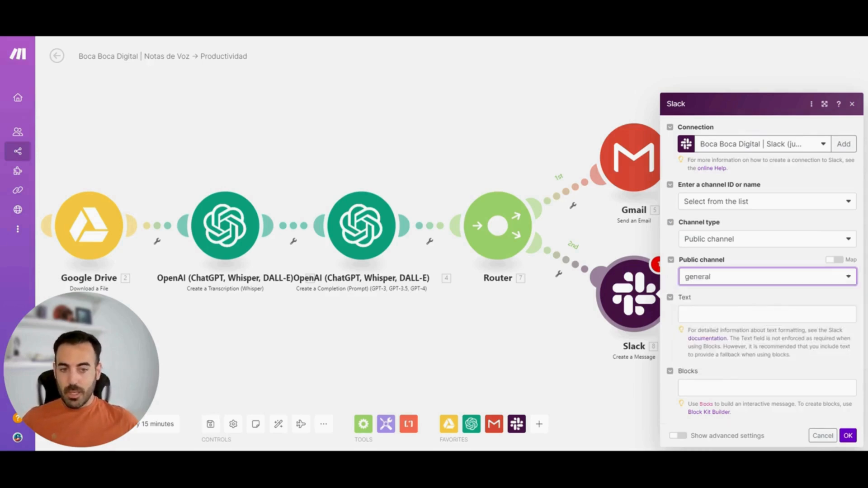
# Map the OpenAI completion's Result into the Slack message text and save the module settings
pyautogui.click(744, 313)
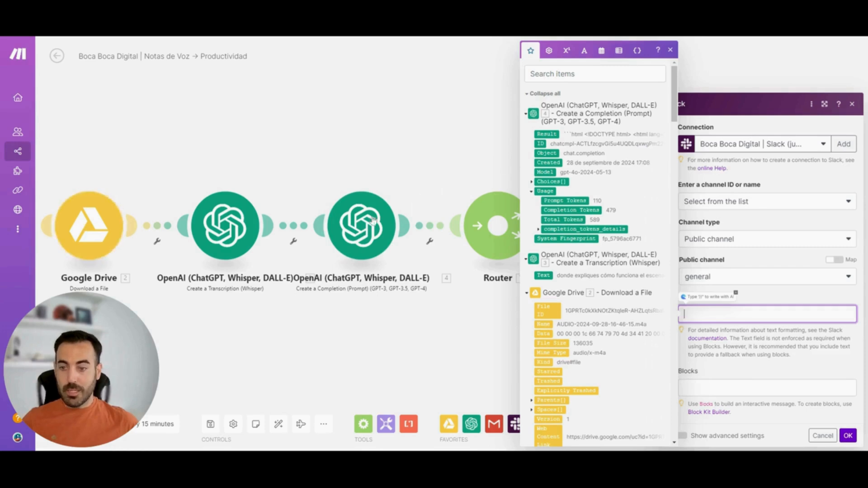
pyautogui.click(547, 134)
pyautogui.click(752, 358)
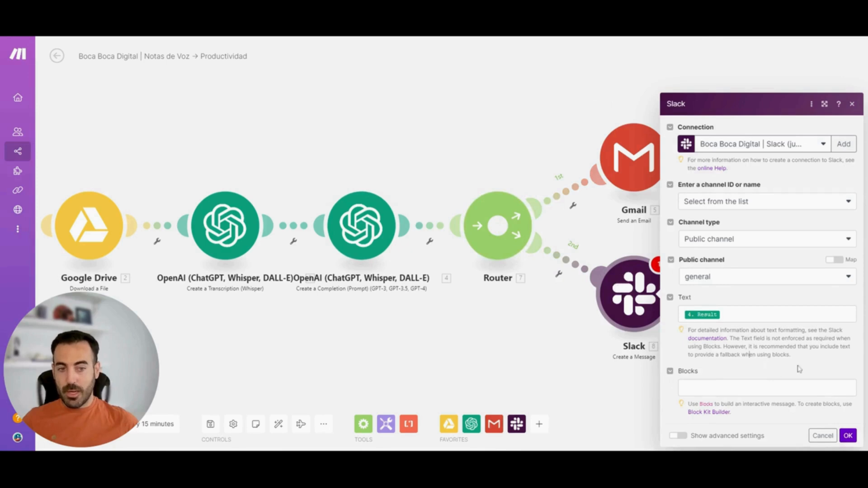
pyautogui.click(847, 435)
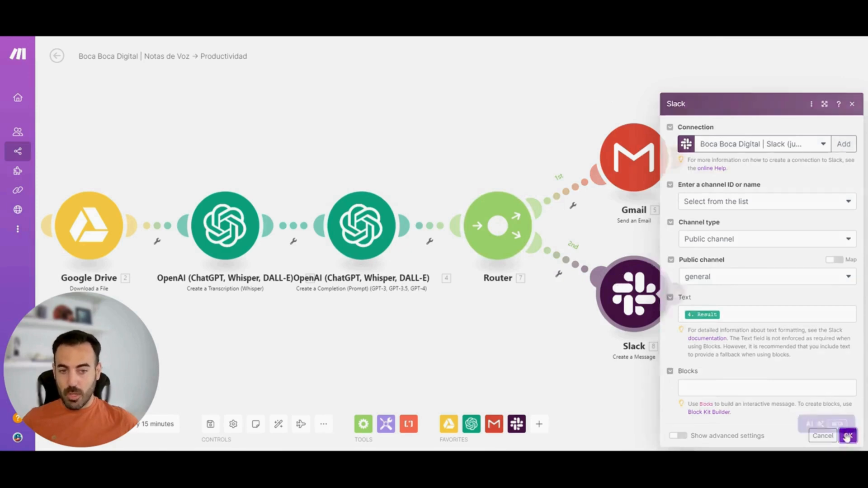
# Add three more empty routes to the Router
pyautogui.click(497, 228)
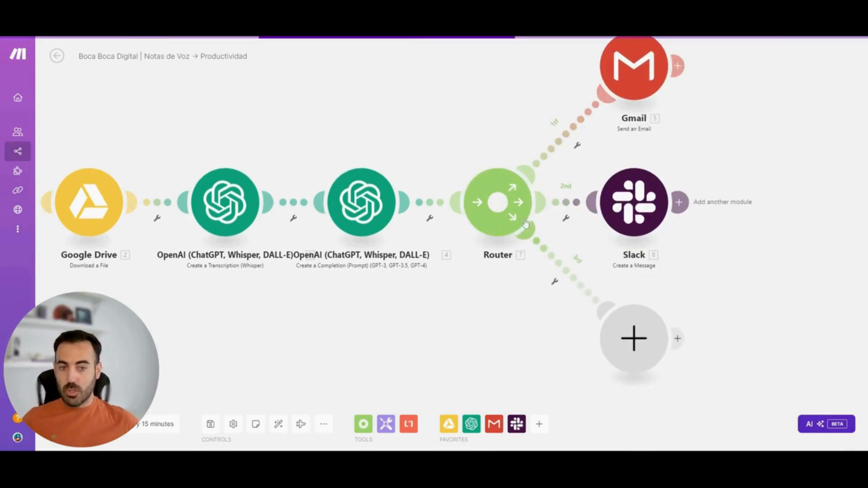
pyautogui.click(498, 202)
pyautogui.click(498, 144)
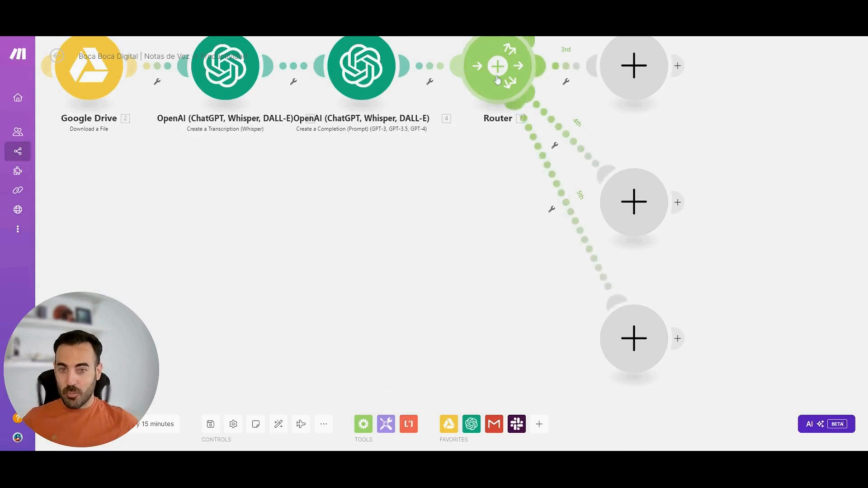
# Delete the Router's three empty routes, keeping the Gmail and Slack routes, and auto-align the scenario's modules
pyautogui.click(557, 189)
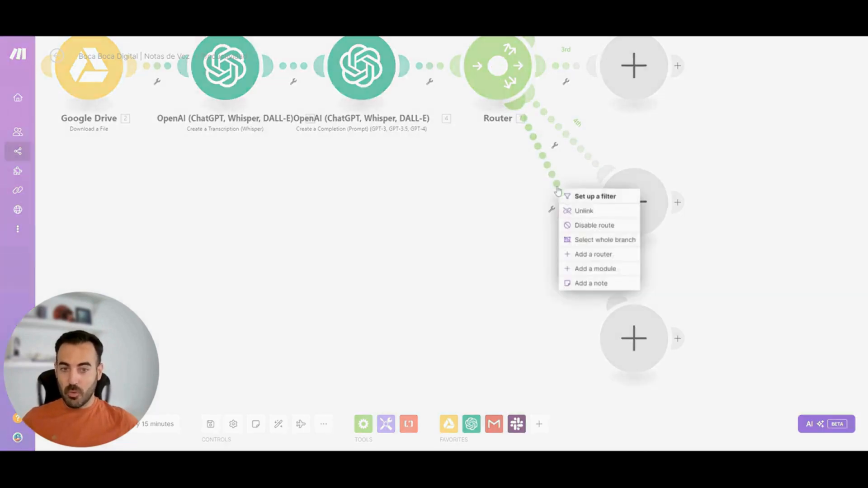
pyautogui.click(571, 210)
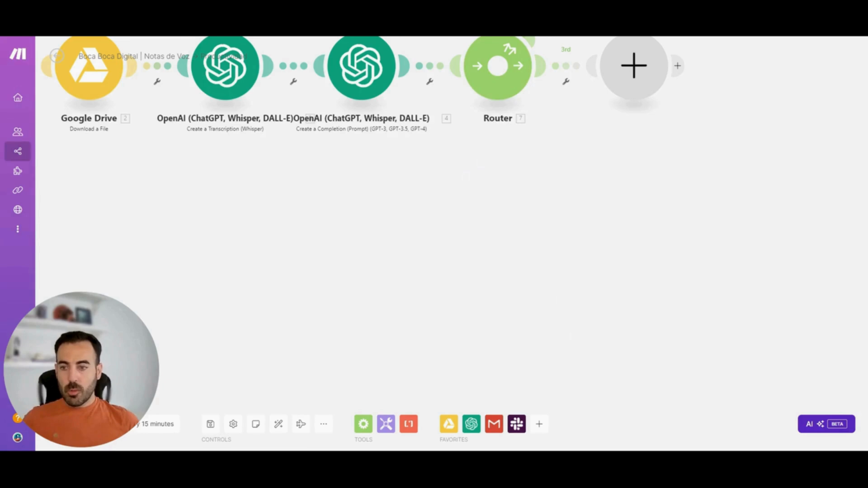
pyautogui.moveTo(611, 213); pyautogui.dragTo(595, 341)
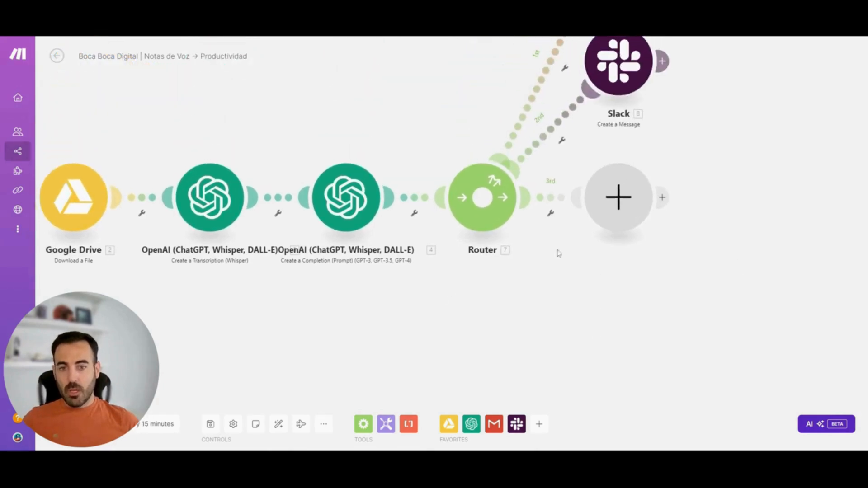
pyautogui.moveTo(809, 154); pyautogui.dragTo(796, 222)
pyautogui.rightClick(602, 267)
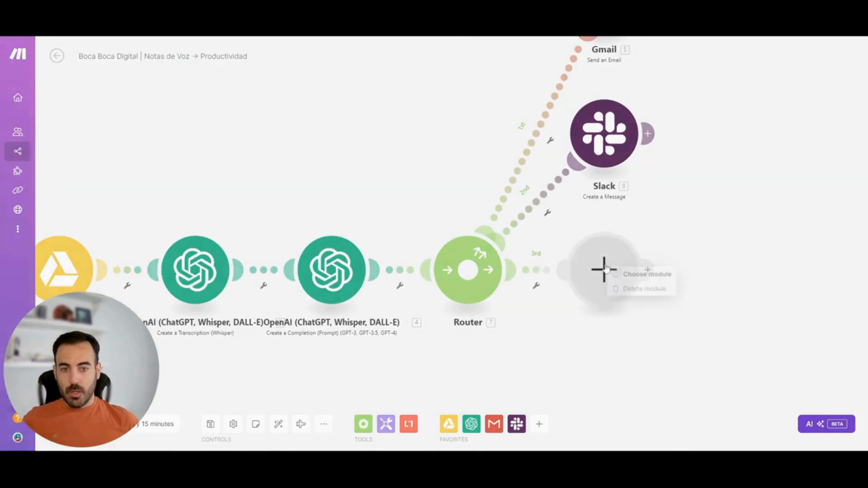
pyautogui.click(645, 289)
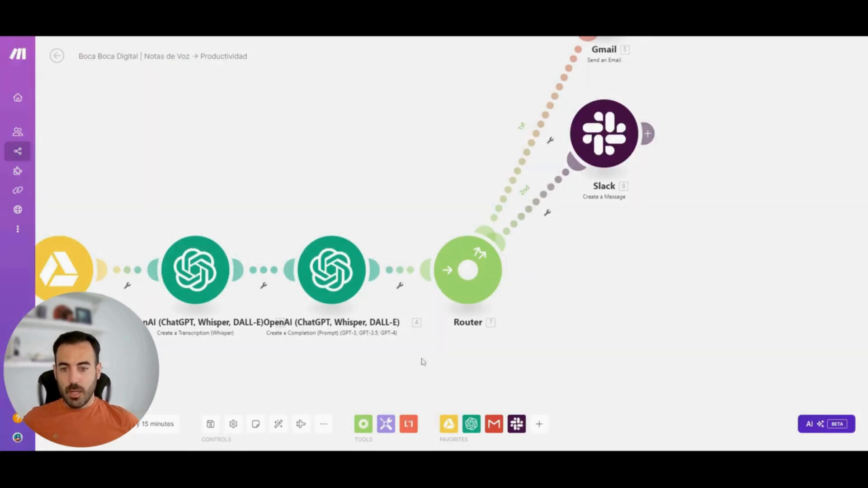
pyautogui.click(278, 425)
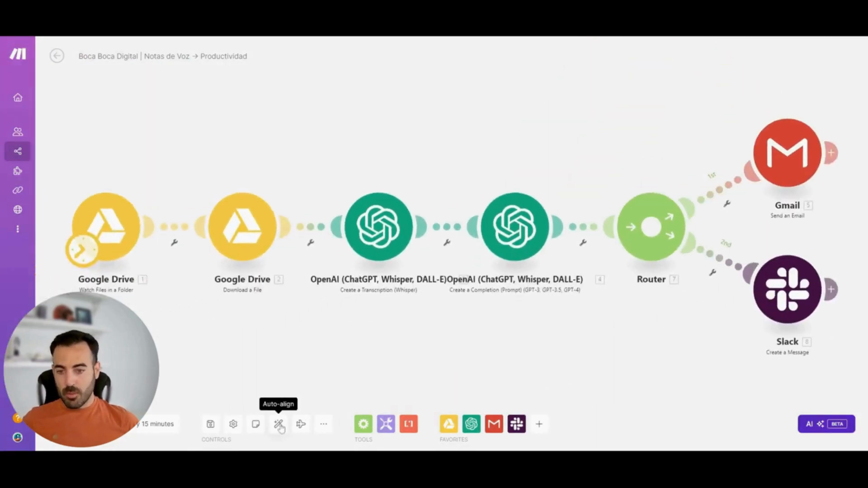
# Play the scenario's flow explanation and unlink the Gmail route from the Router
pyautogui.click(301, 429)
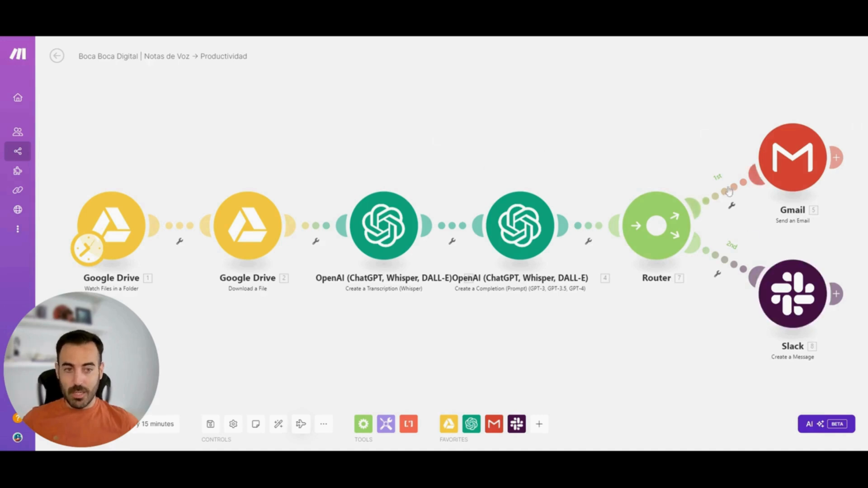
pyautogui.click(731, 205)
pyautogui.click(753, 216)
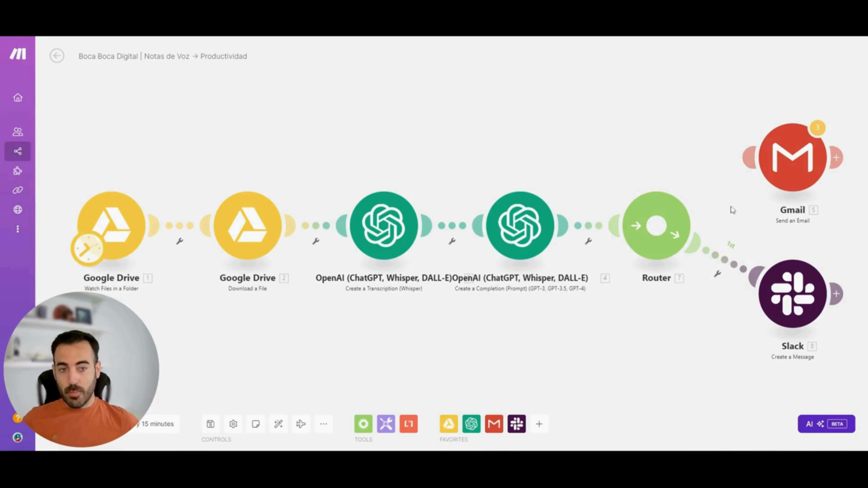
pyautogui.moveTo(663, 224)
pyautogui.mouseDown()
pyautogui.moveTo(739, 170)
pyautogui.moveTo(665, 221)
pyautogui.mouseUp()
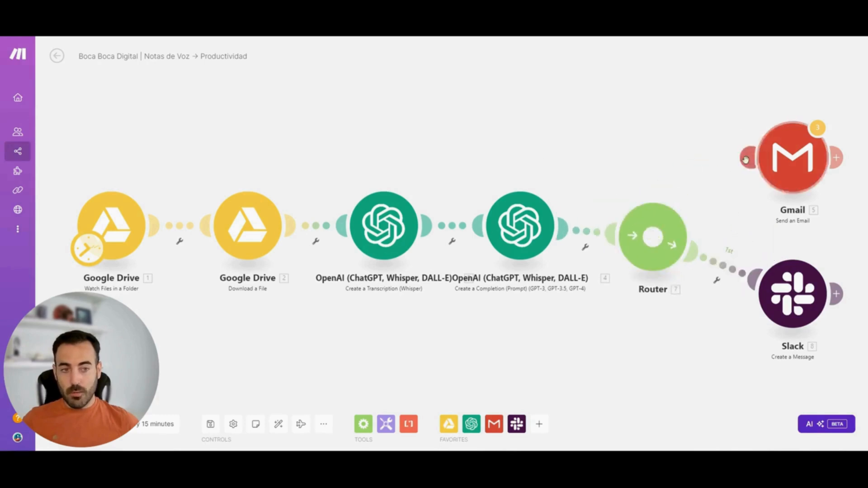
pyautogui.click(301, 424)
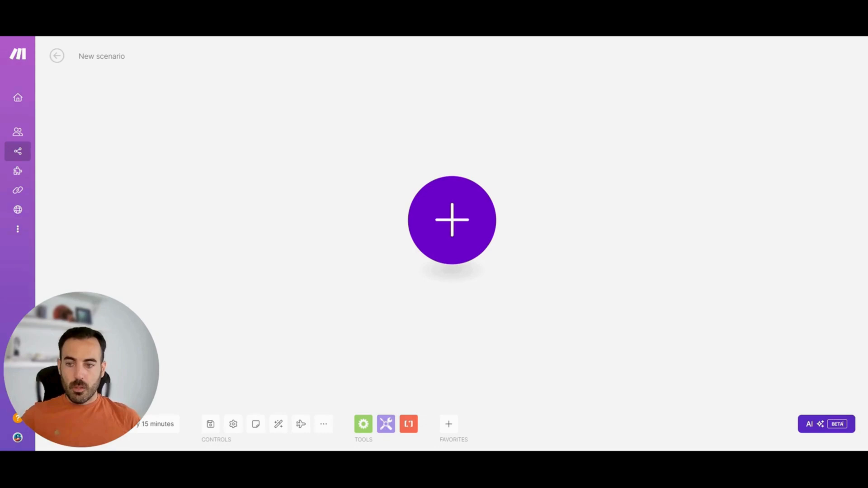
# In the new scenario, find Google Drive by searching for "drive" and add its Watch Files in a Folder module as the trigger
pyautogui.click(364, 425)
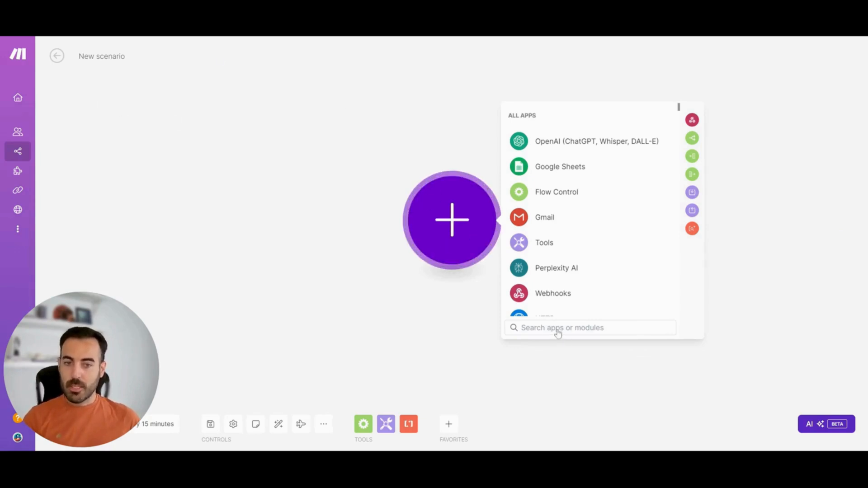
pyautogui.write('d')
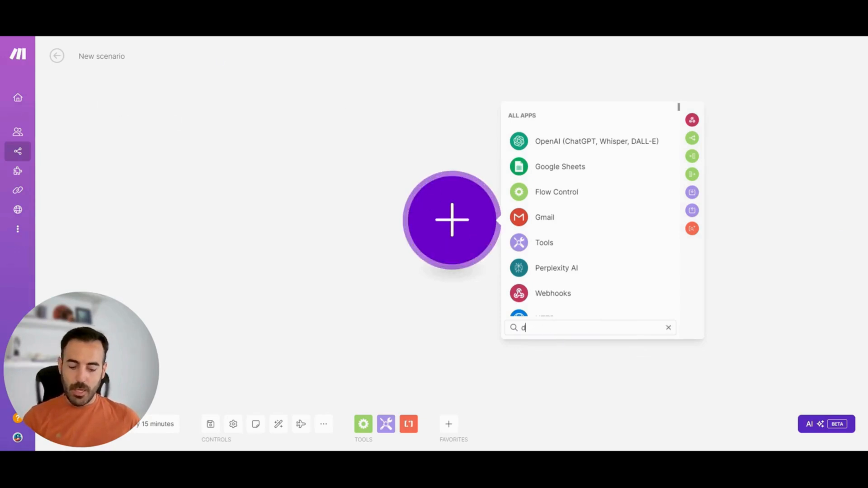
pyautogui.write('rive')
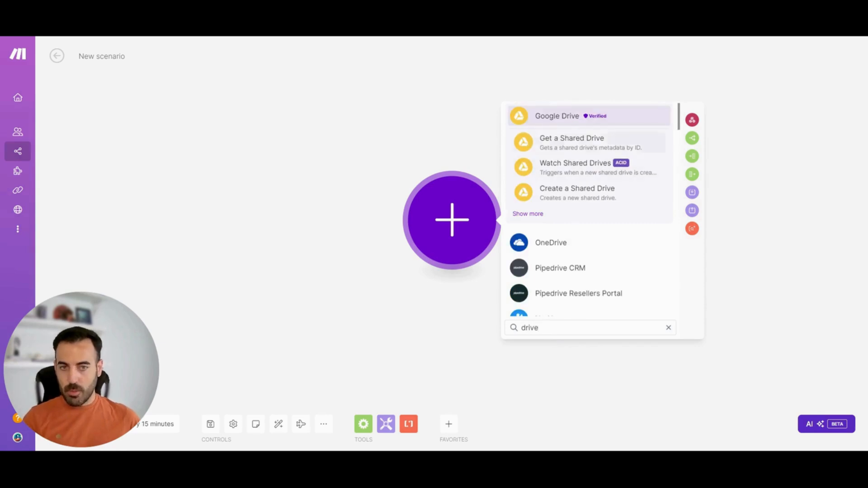
pyautogui.click(561, 117)
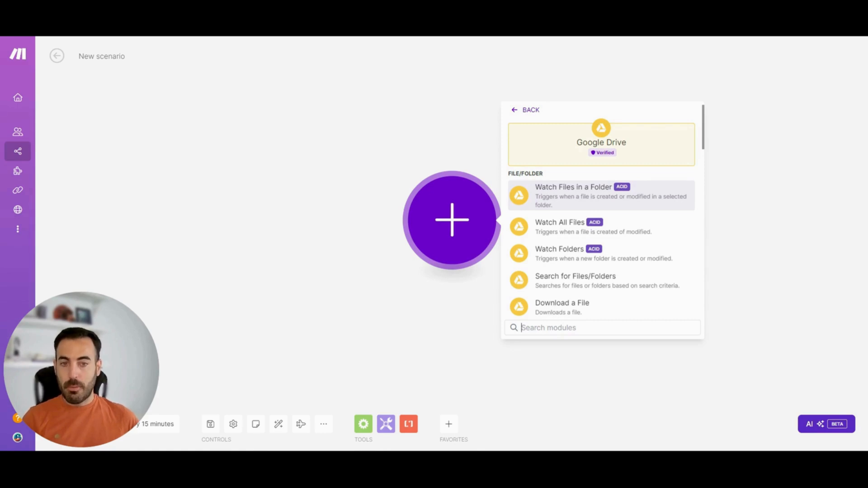
pyautogui.click(590, 199)
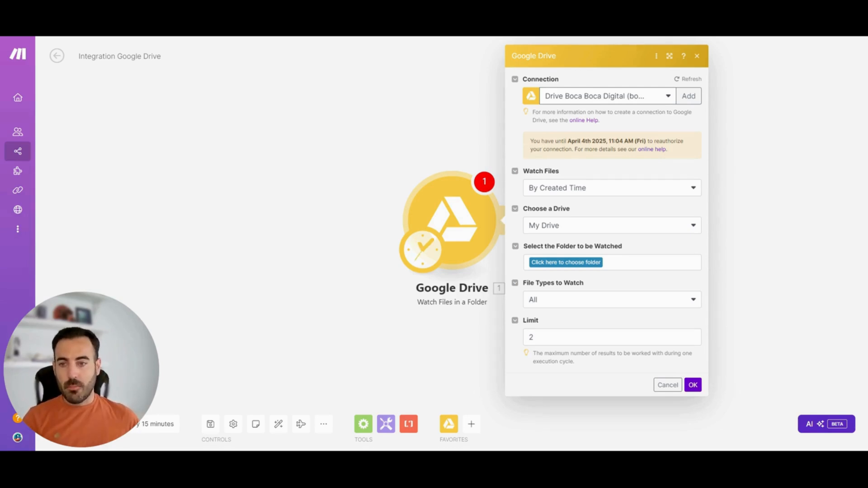
# Have the Google Drive trigger watch files By Created Time and keep My Drive as the drive
pyautogui.click(615, 190)
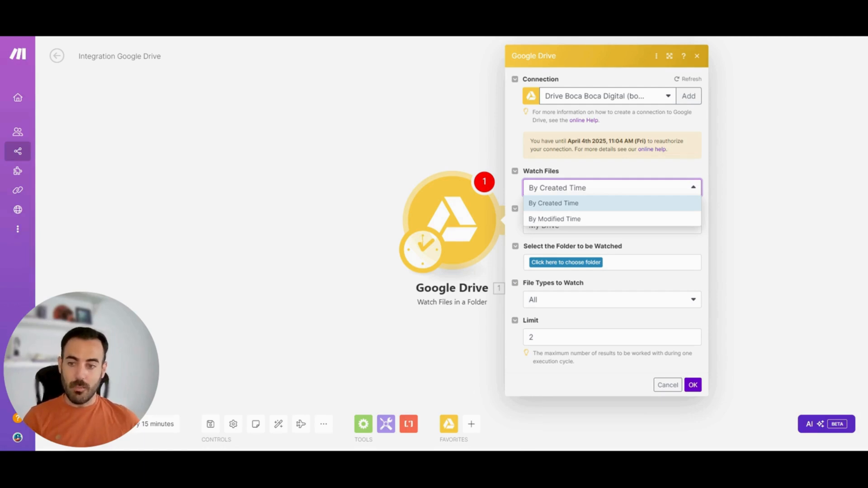
pyautogui.click(591, 203)
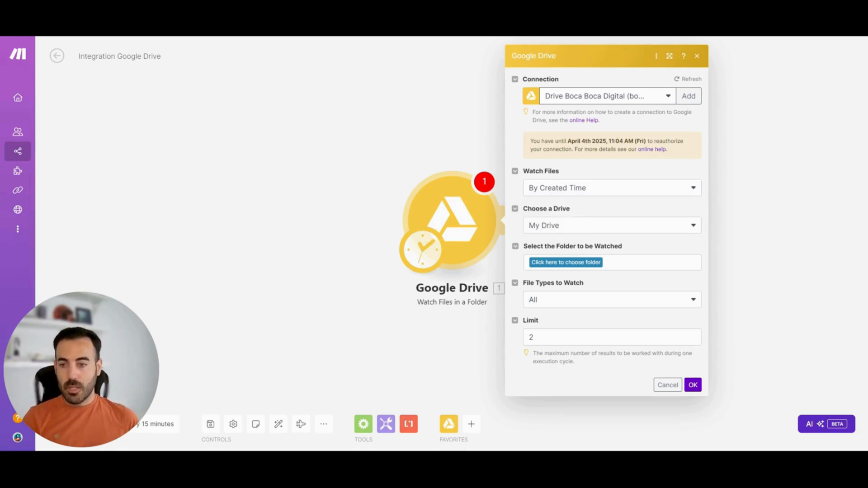
pyautogui.click(586, 228)
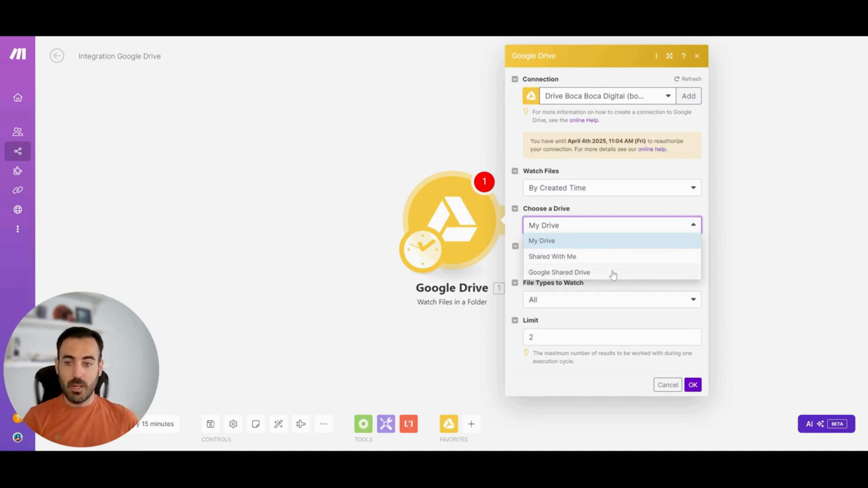
pyautogui.click(590, 225)
# Choose MAKE.COM / TUTORIAL ITERADOR AGREGADOR as the folder watched by the Google Drive trigger
pyautogui.click(584, 263)
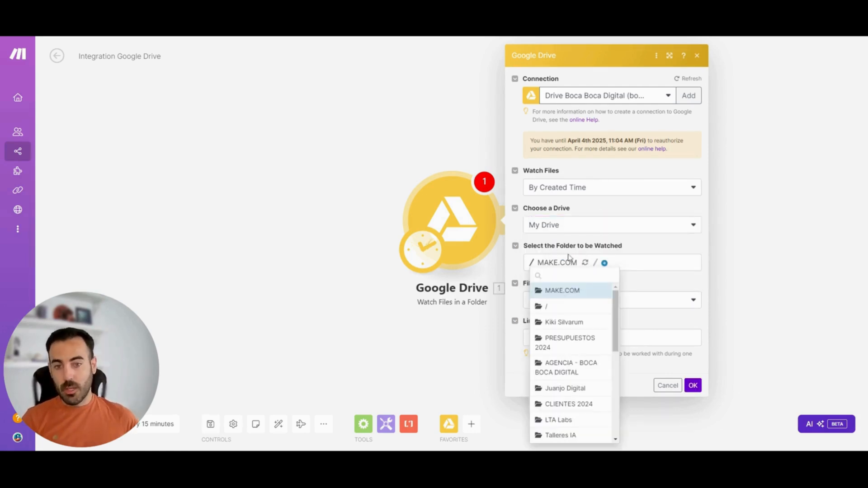
pyautogui.click(605, 263)
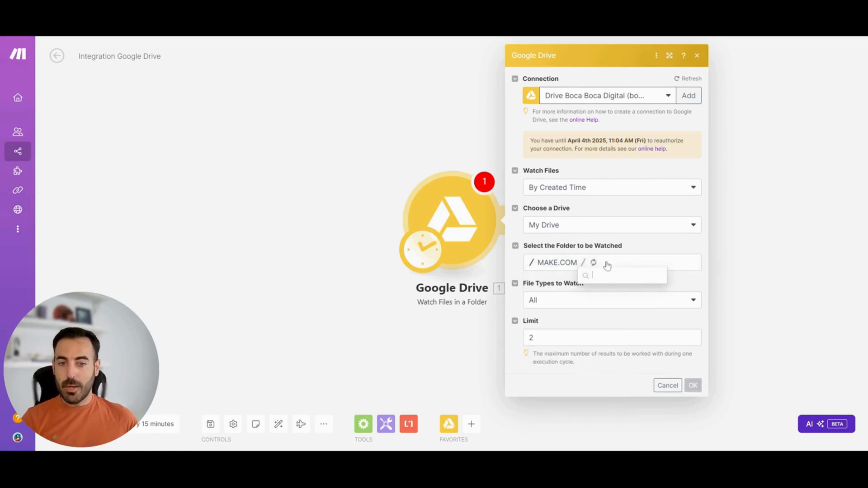
pyautogui.click(614, 299)
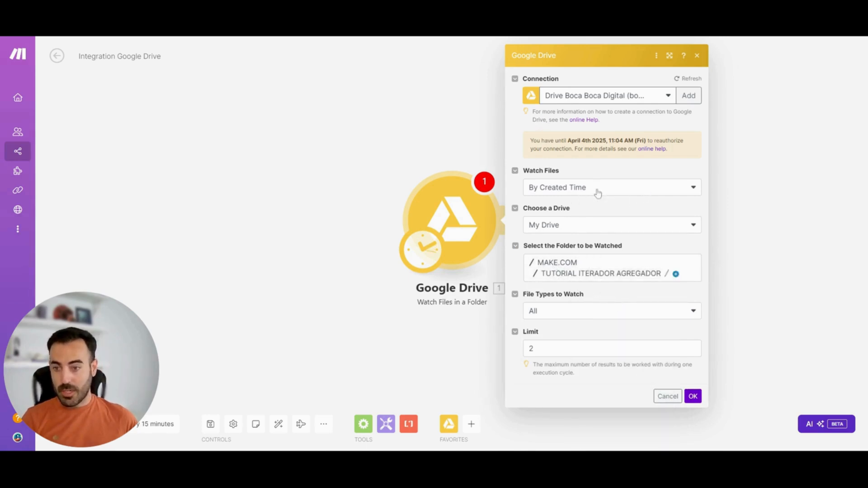
# Keep All as the file types to watch, set the limit to 1, and save the Google Drive module settings
pyautogui.click(564, 307)
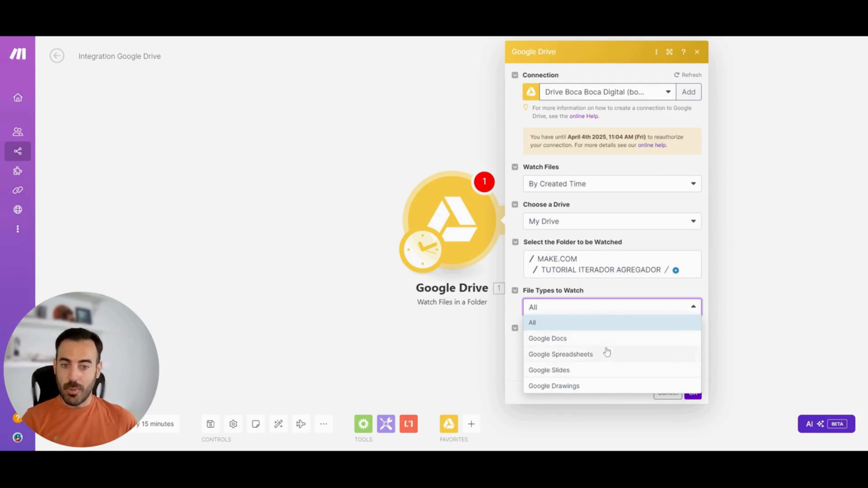
pyautogui.click(561, 310)
pyautogui.click(547, 344)
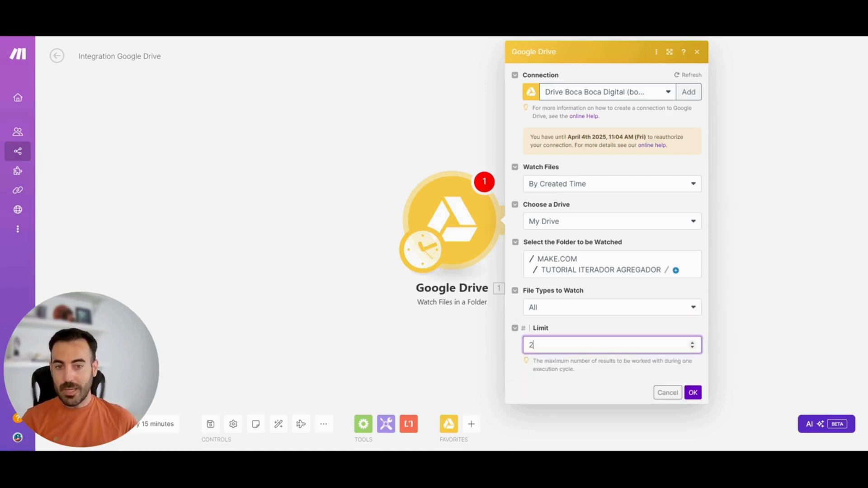
pyautogui.press('BackSpace')
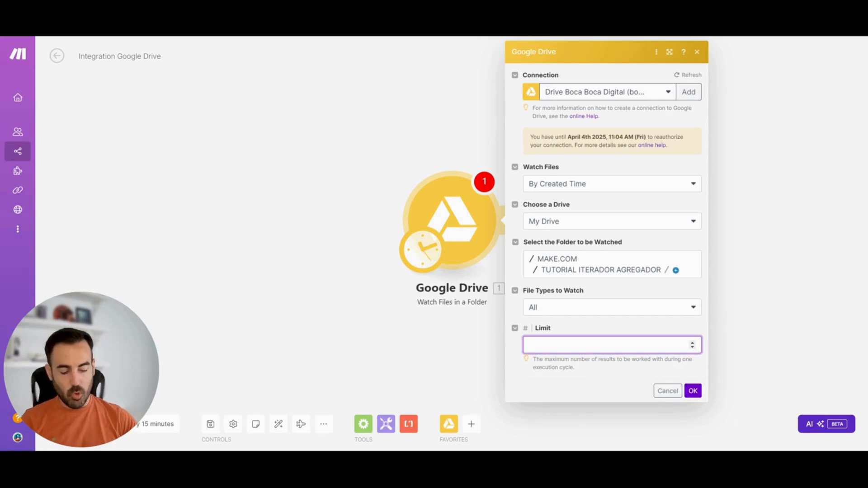
pyautogui.write('1')
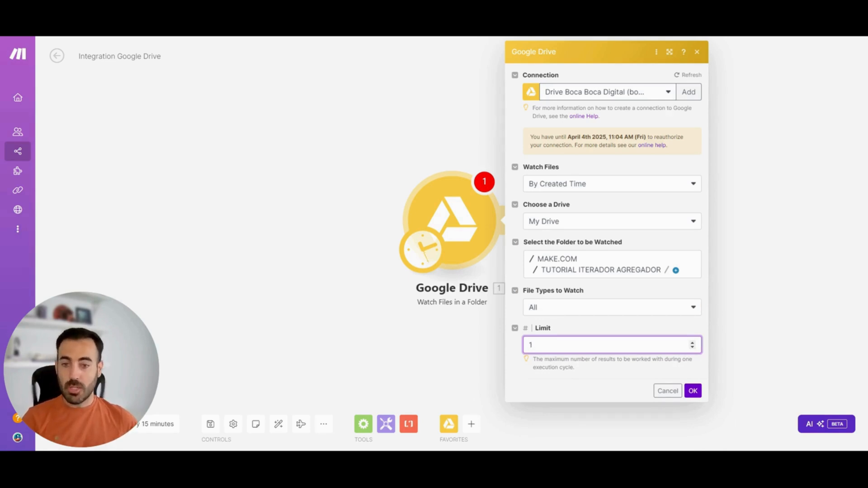
pyautogui.click(578, 328)
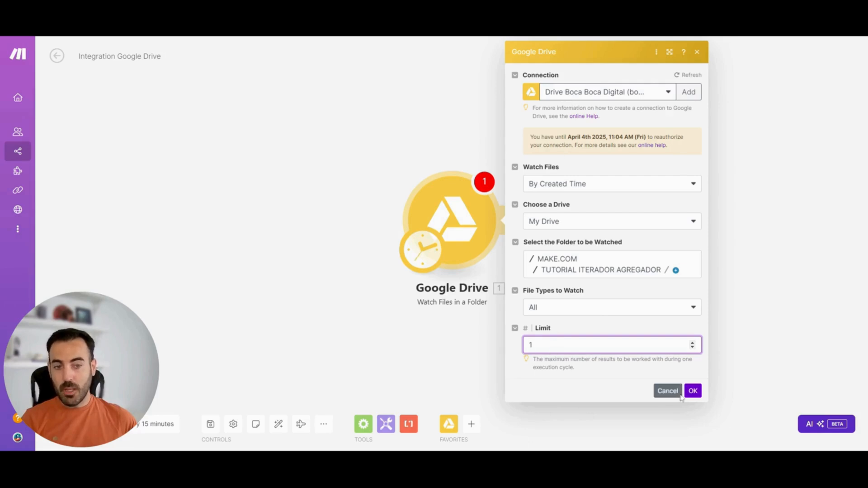
pyautogui.click(693, 390)
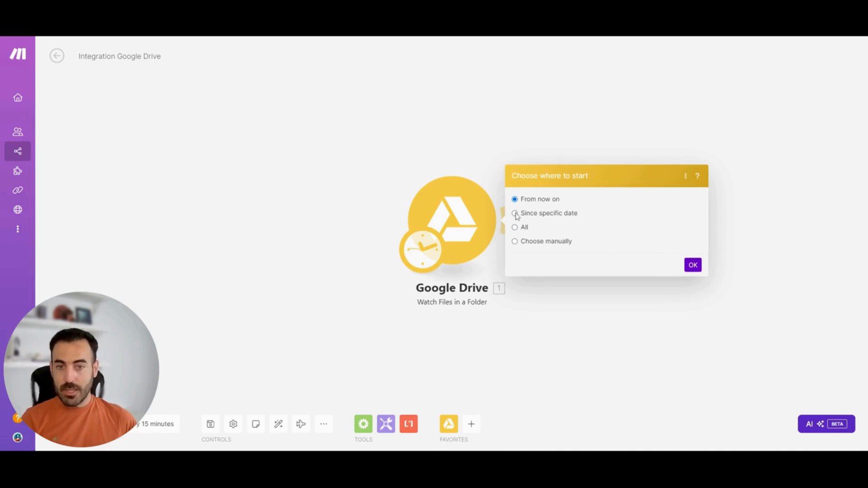
# Go through the start options Since specific date, All and Choose manually, and set the trigger to start From now on
pyautogui.click(515, 214)
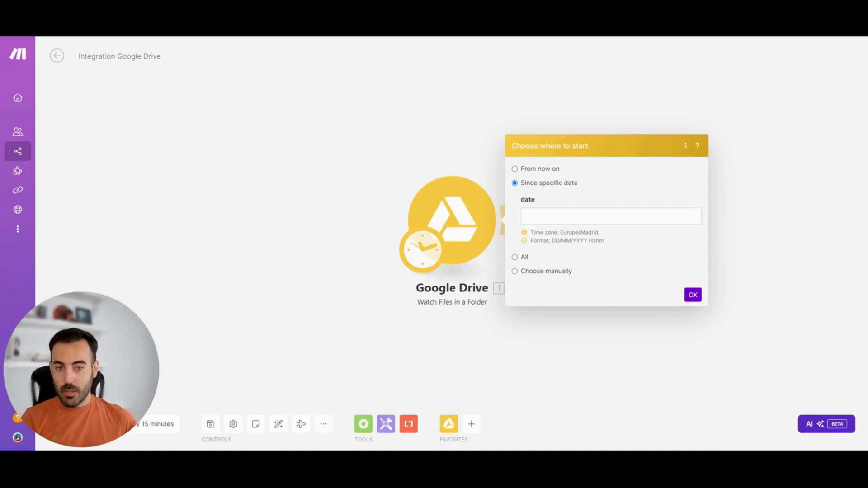
pyautogui.click(515, 258)
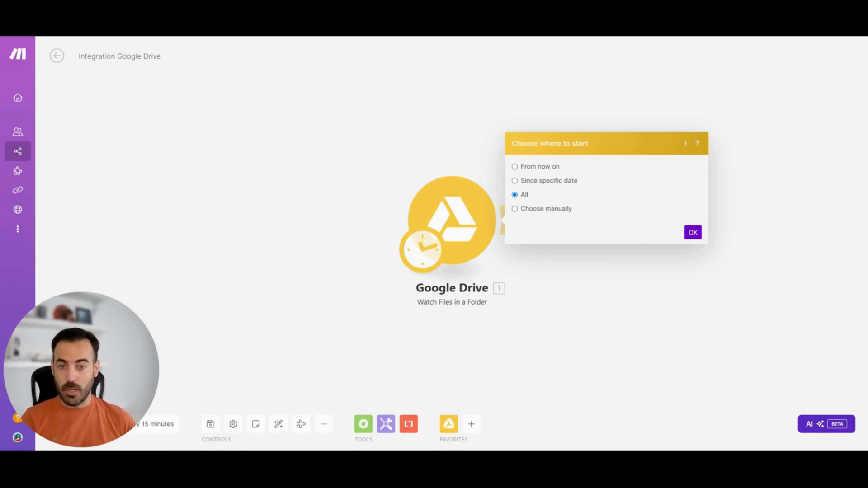
pyautogui.click(514, 208)
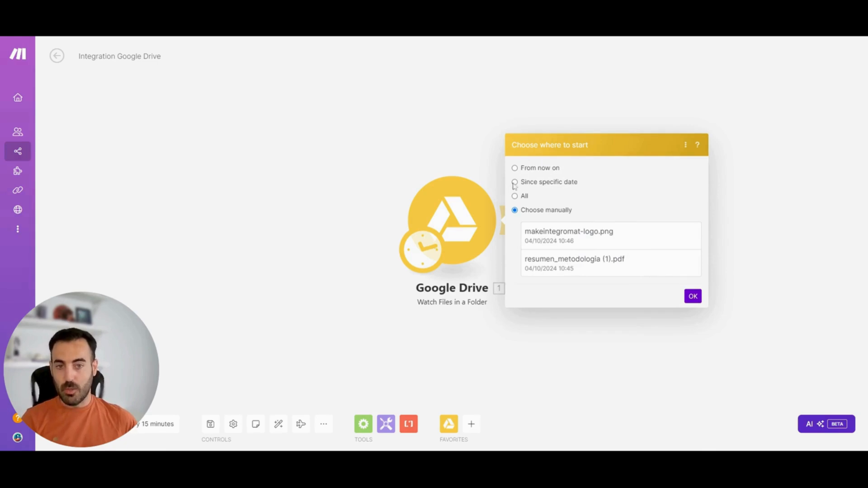
pyautogui.click(517, 168)
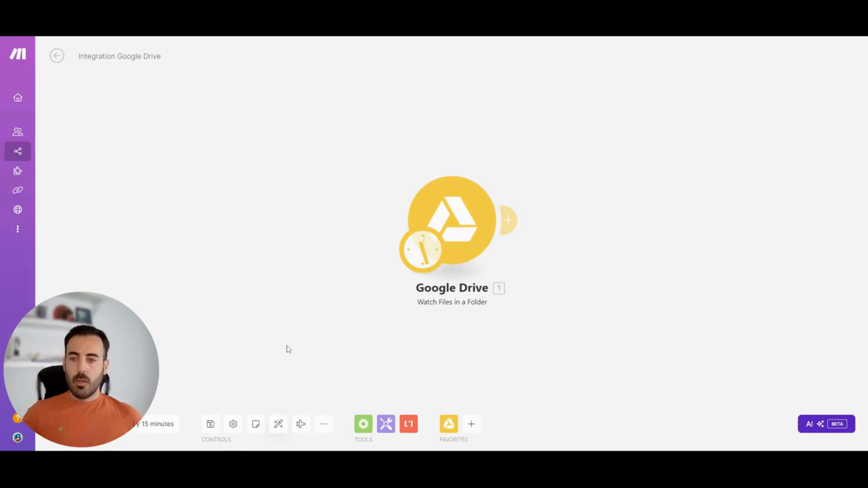
# Run the scenario once and examine the Google Drive module's output bundle for the detected file
pyautogui.moveTo(99, 356); pyautogui.dragTo(131, 267)
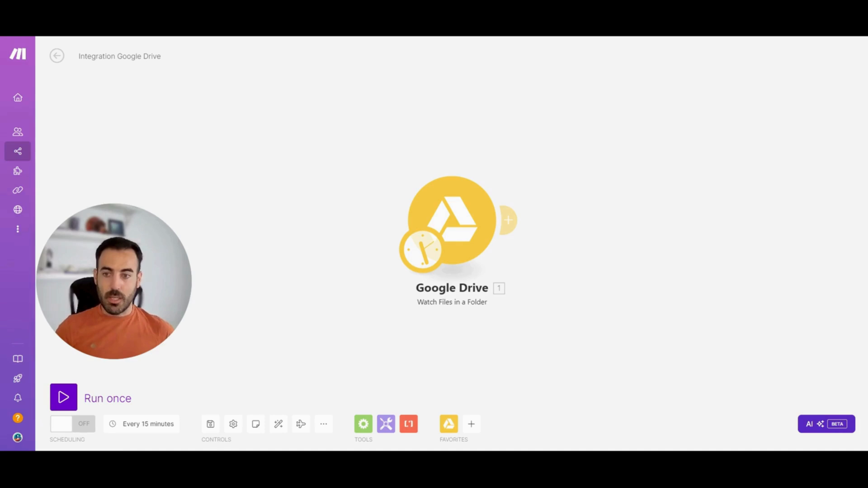
pyautogui.click(64, 396)
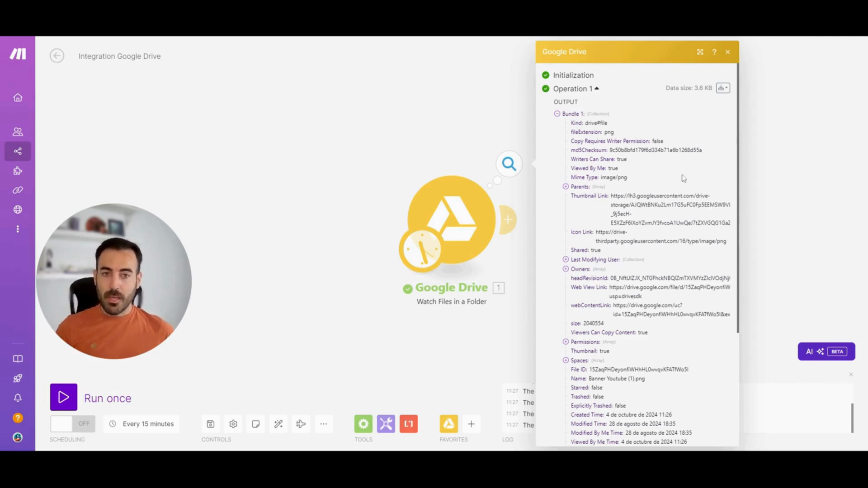
pyautogui.scroll(-5, 666, 171)
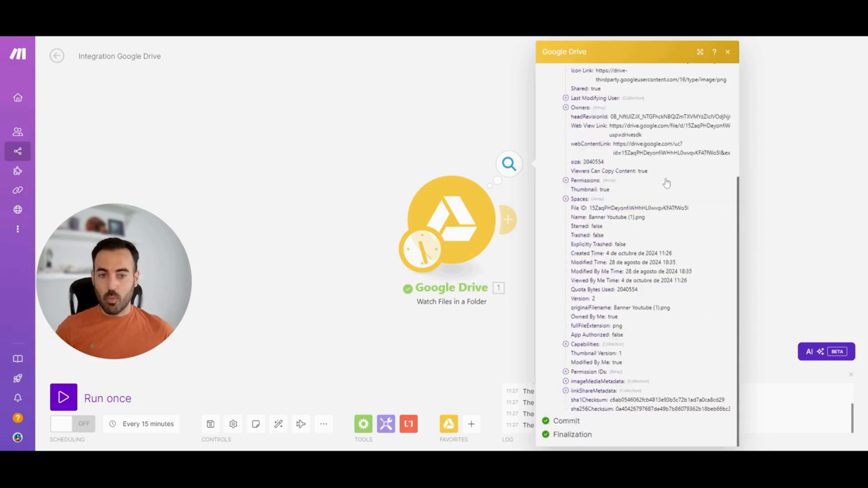
pyautogui.scroll(4, 665, 185)
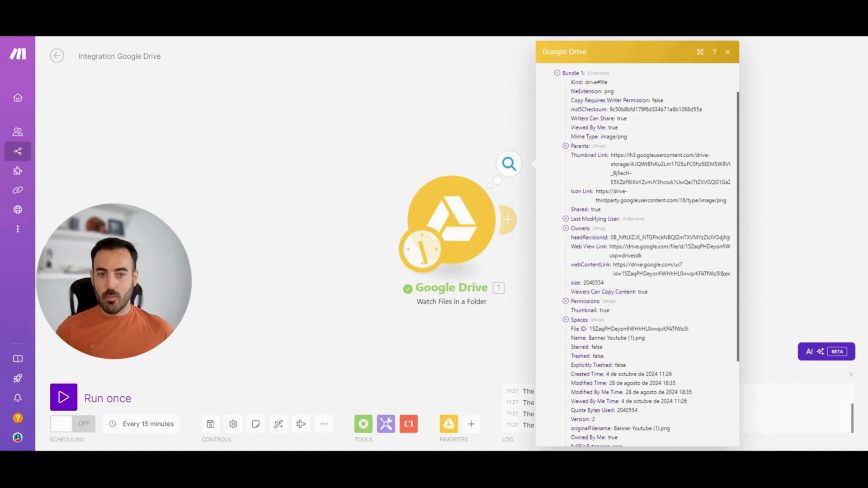
# Expand the Permission IDs array in the Google Drive output bundle, examine its entries, and close the output
pyautogui.scroll(-3, 637, 253)
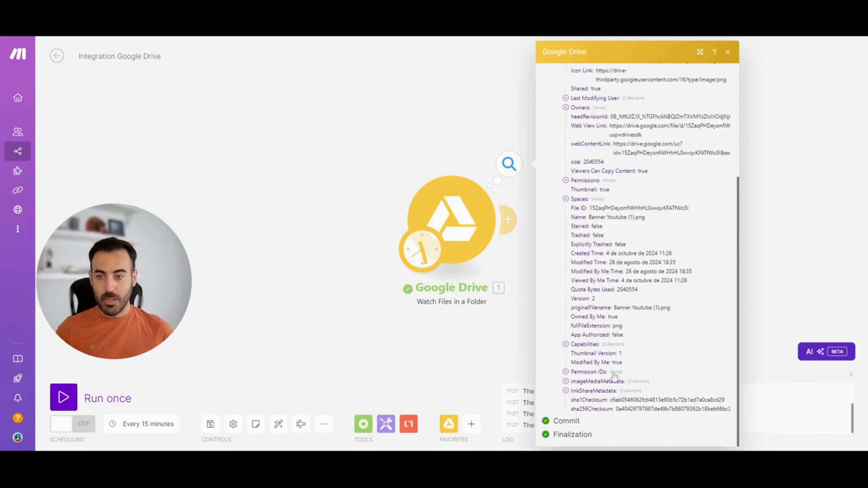
pyautogui.click(566, 372)
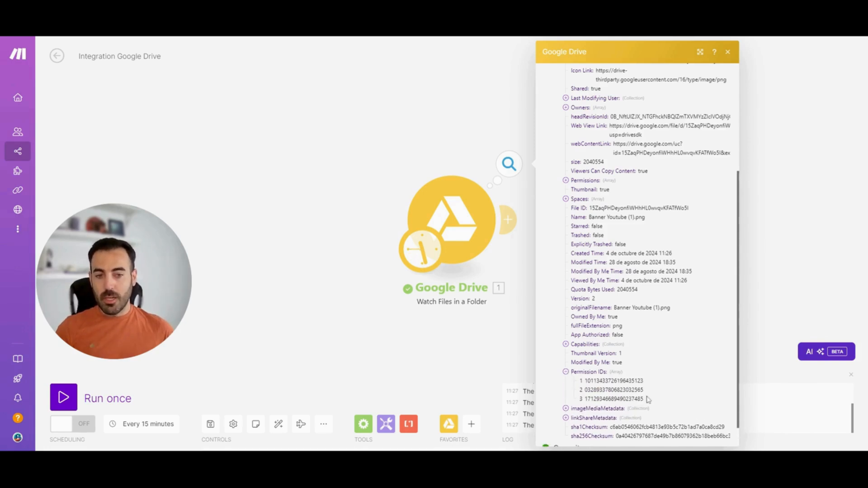
pyautogui.moveTo(647, 399); pyautogui.dragTo(577, 368)
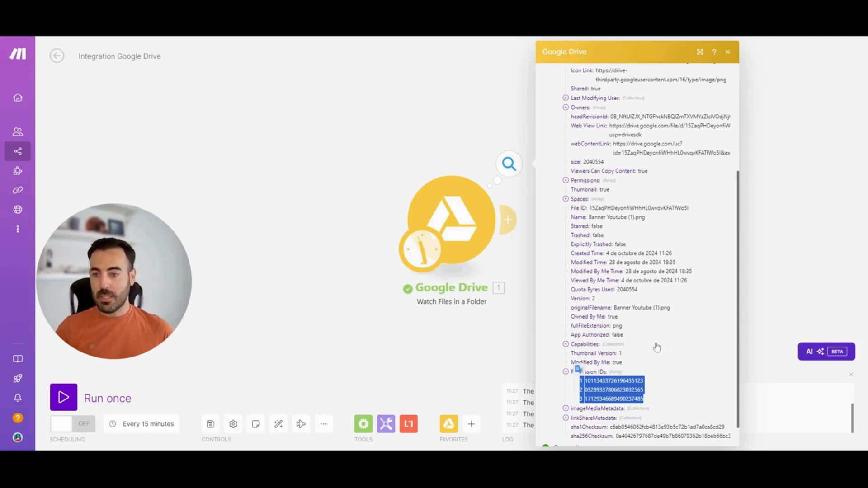
pyautogui.click(653, 325)
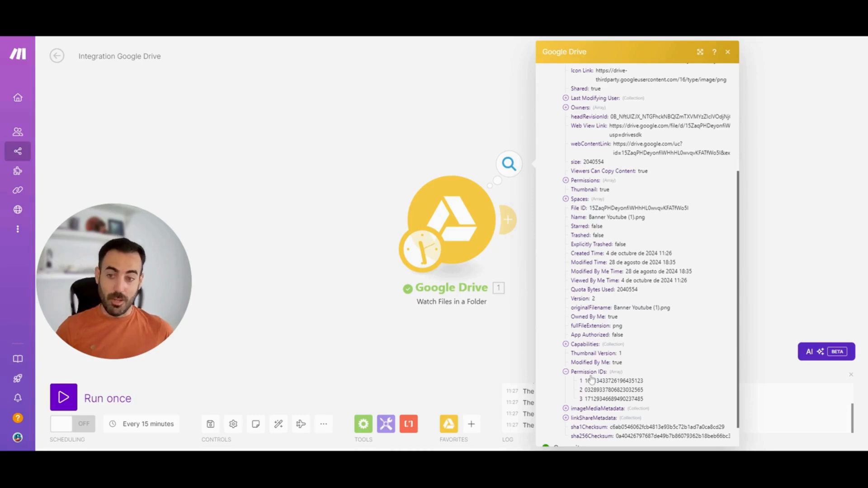
pyautogui.click(409, 348)
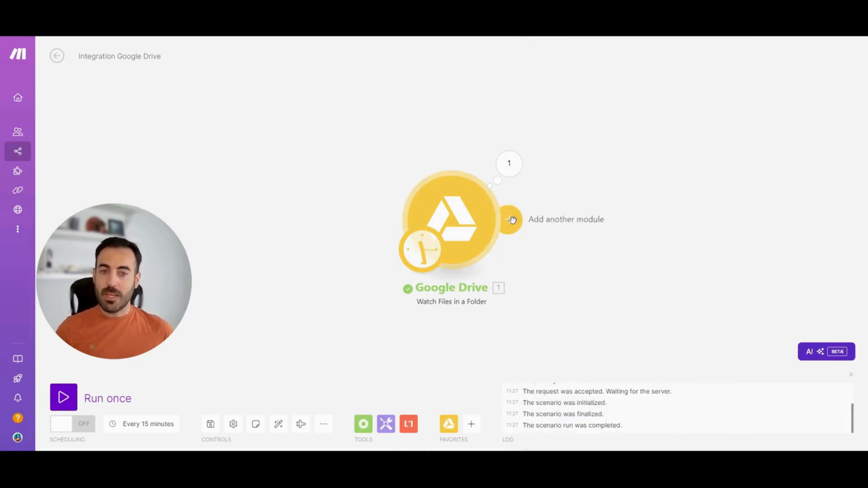
# Add a Flow Control Iterator connected after the Google Drive module and auto-align the scenario
pyautogui.click(365, 425)
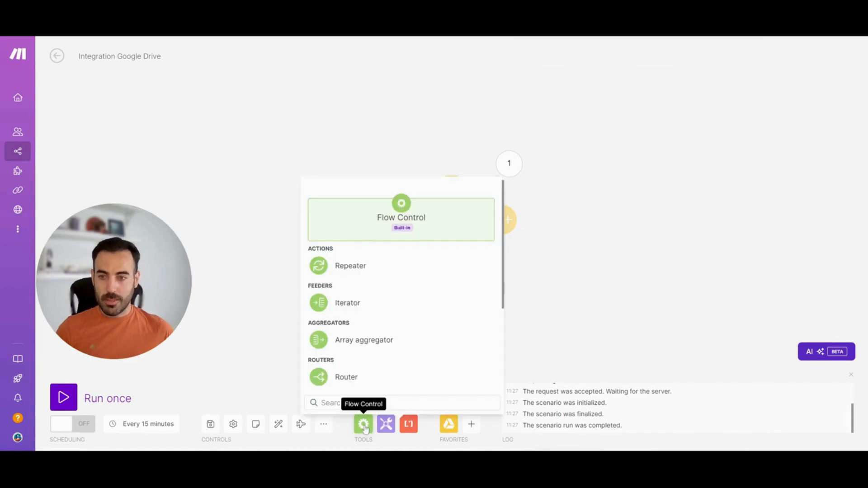
pyautogui.click(368, 303)
pyautogui.moveTo(368, 307); pyautogui.dragTo(597, 233)
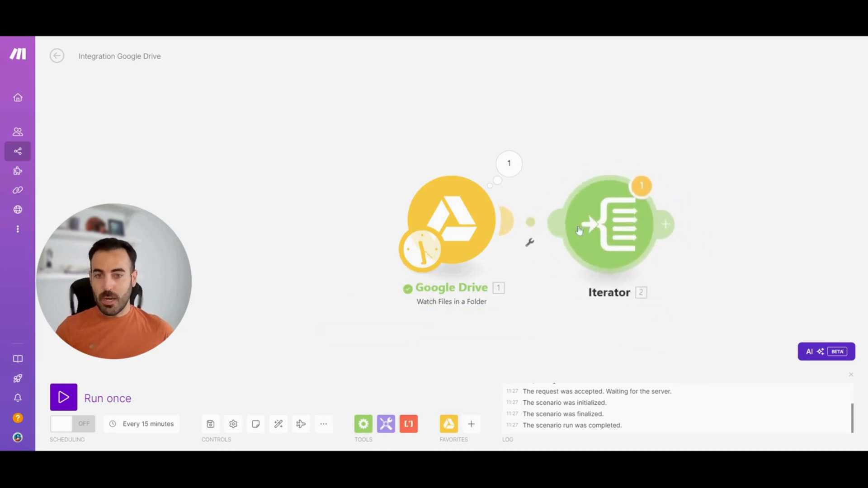
pyautogui.click(277, 424)
# Search the mappable items for permi, map Email Address under Google Drive's Permissions[] as the Iterator's array, and save the settings
pyautogui.click(524, 236)
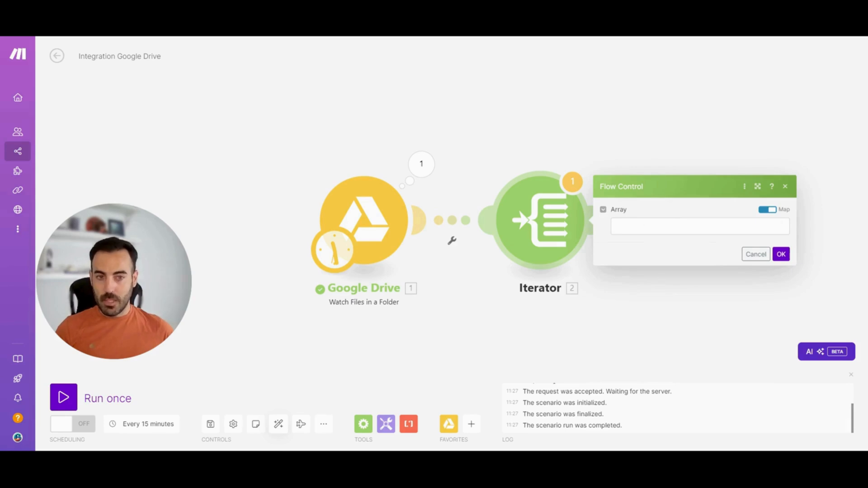
pyautogui.click(656, 226)
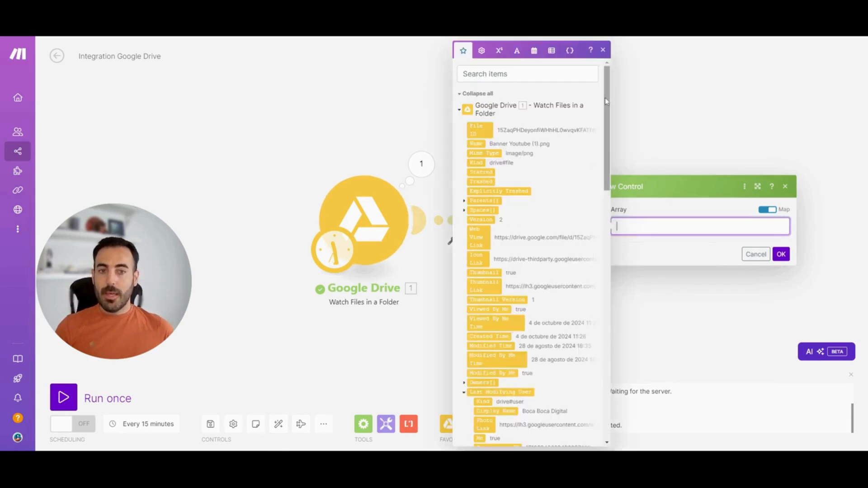
pyautogui.moveTo(606, 100); pyautogui.dragTo(601, 112)
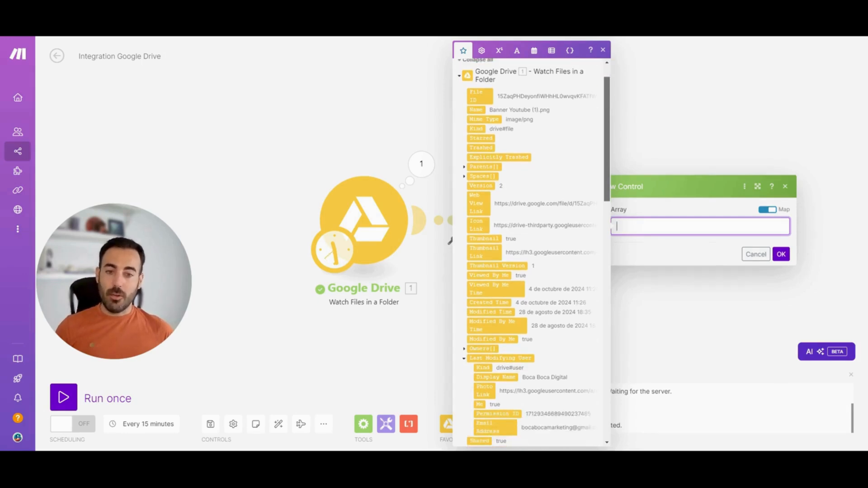
pyautogui.moveTo(601, 112); pyautogui.dragTo(625, 122)
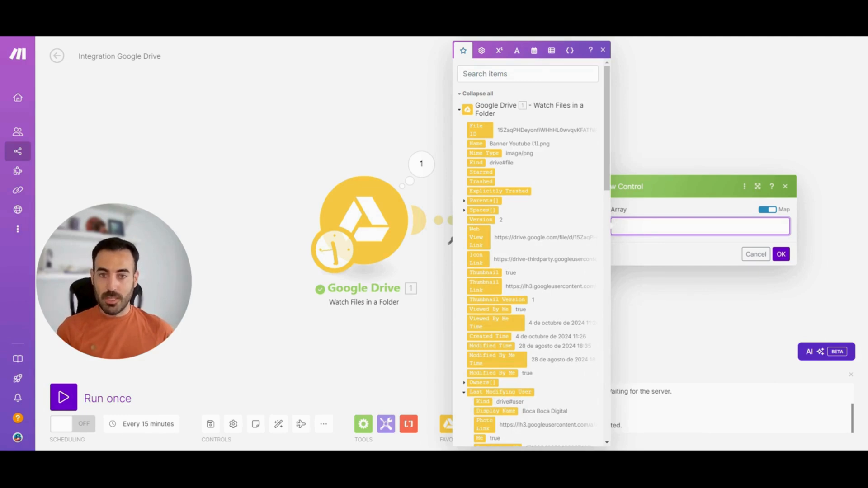
pyautogui.click(527, 74)
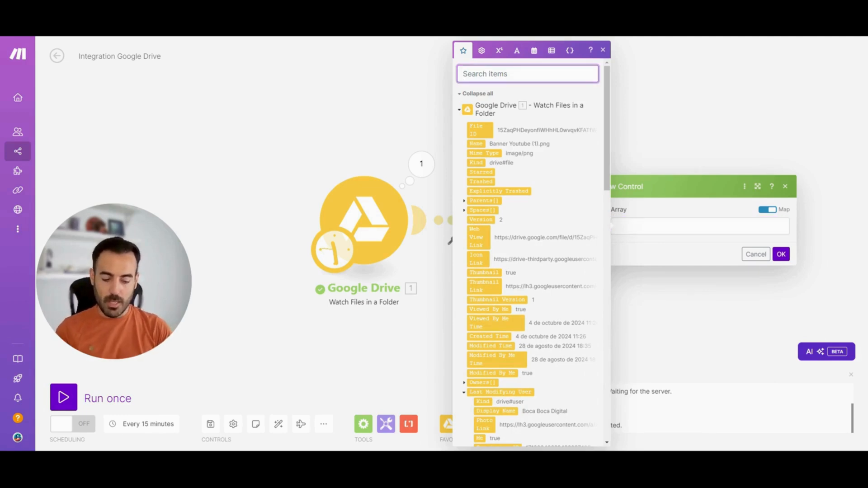
pyautogui.write('permi')
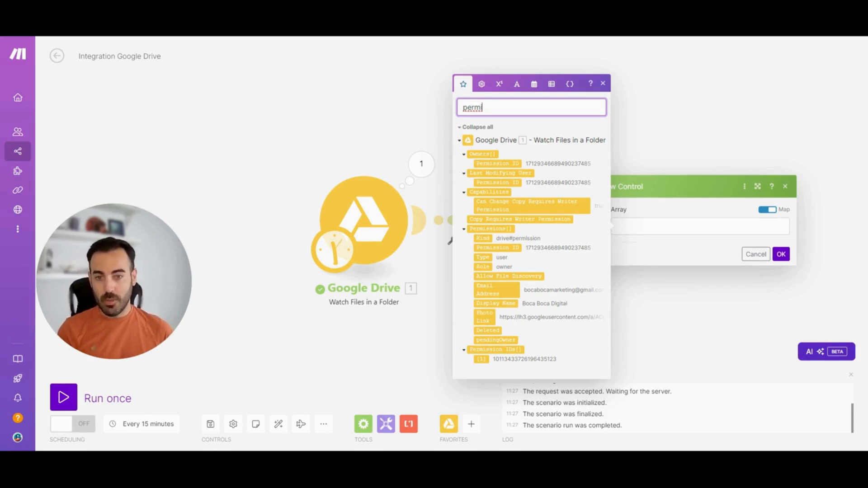
pyautogui.click(464, 229)
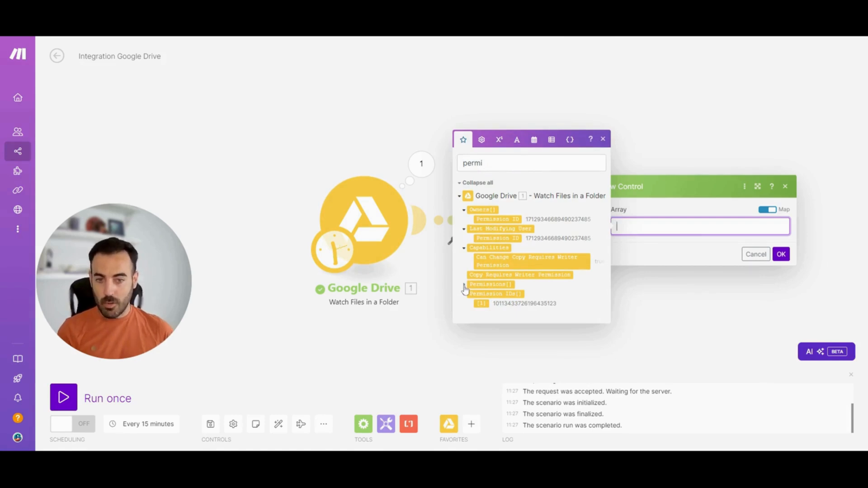
pyautogui.click(464, 286)
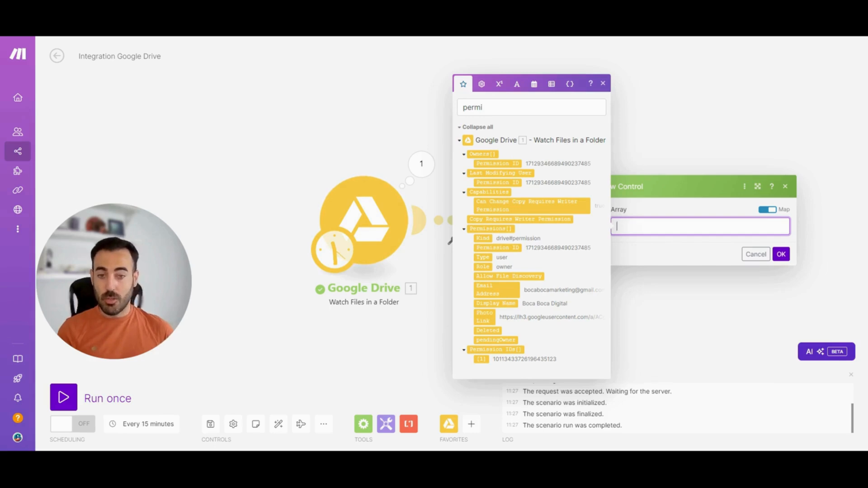
pyautogui.click(496, 290)
pyautogui.click(780, 255)
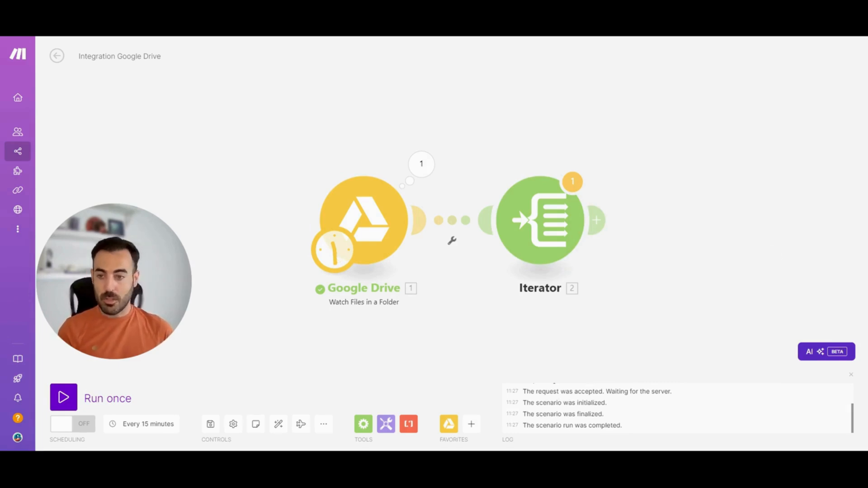
# Add a Gmail Send an Email module after the Iterator
pyautogui.click(599, 219)
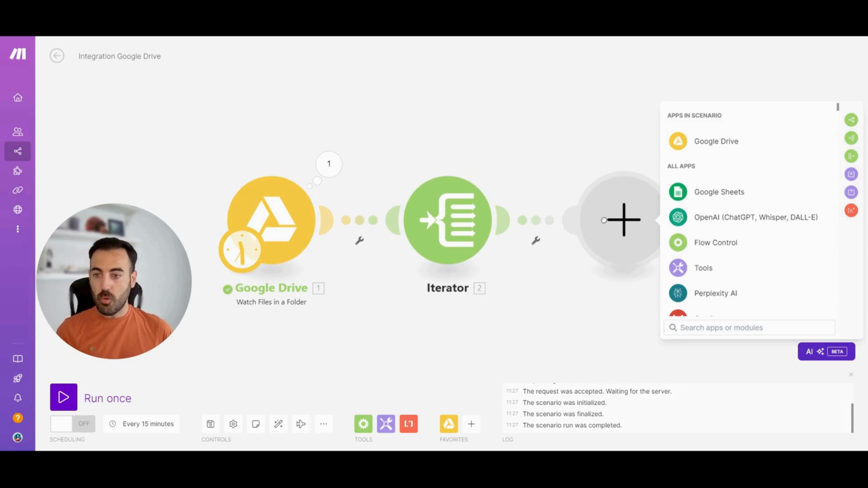
pyautogui.write('g')
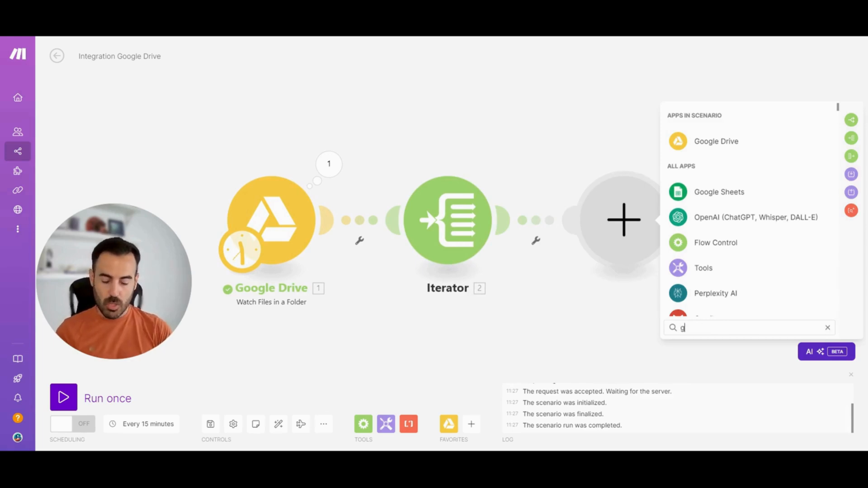
pyautogui.write('mai')
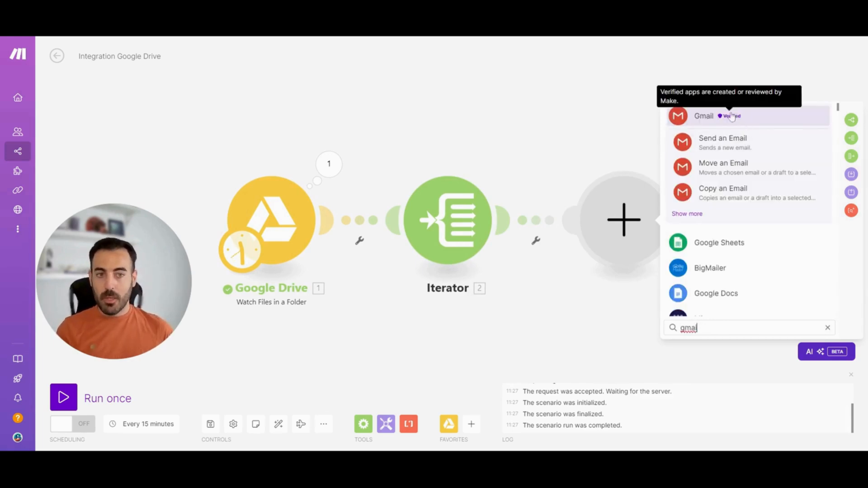
pyautogui.write('l')
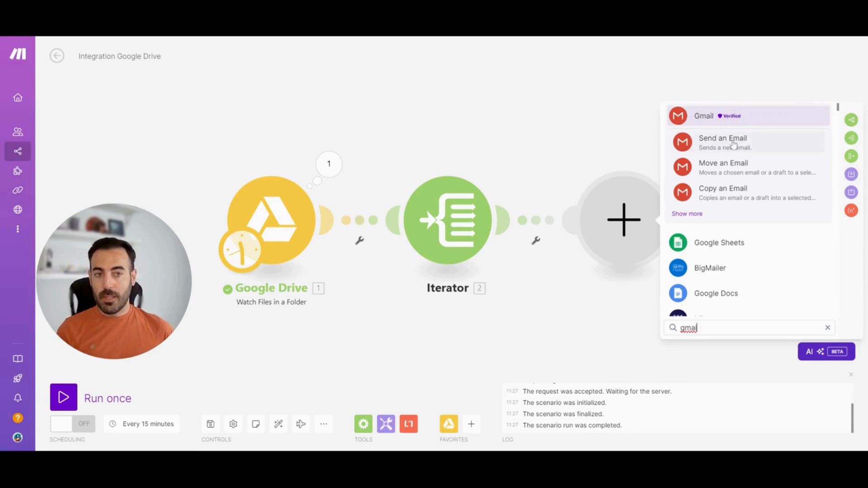
pyautogui.click(734, 144)
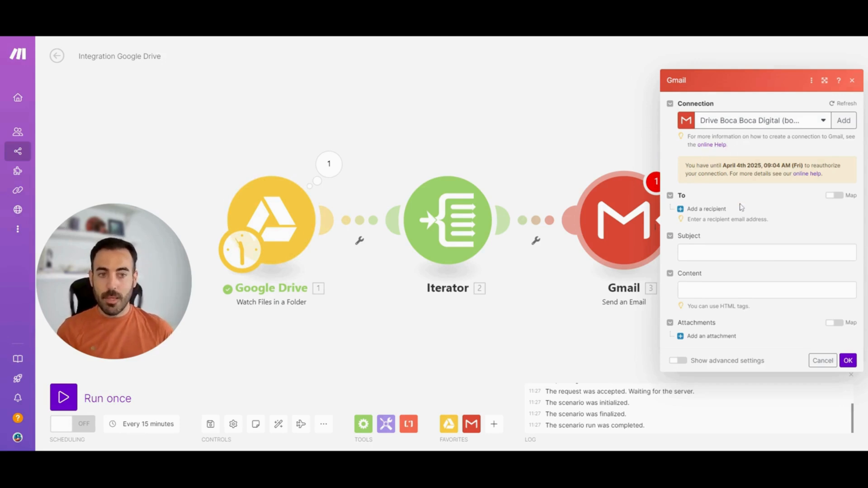
# Add a Gmail recipient mapped to the Iterator's Value and set the subject to "Nuevo archivo en carpetas TEST"
pyautogui.click(711, 211)
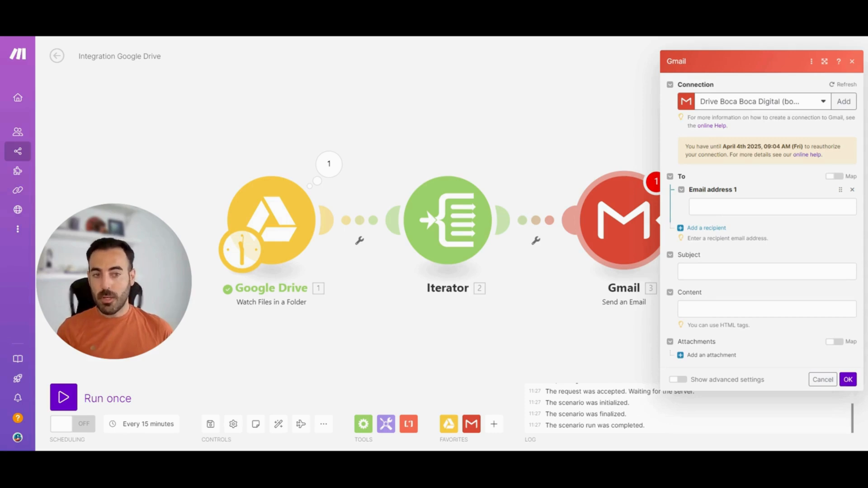
pyautogui.click(723, 206)
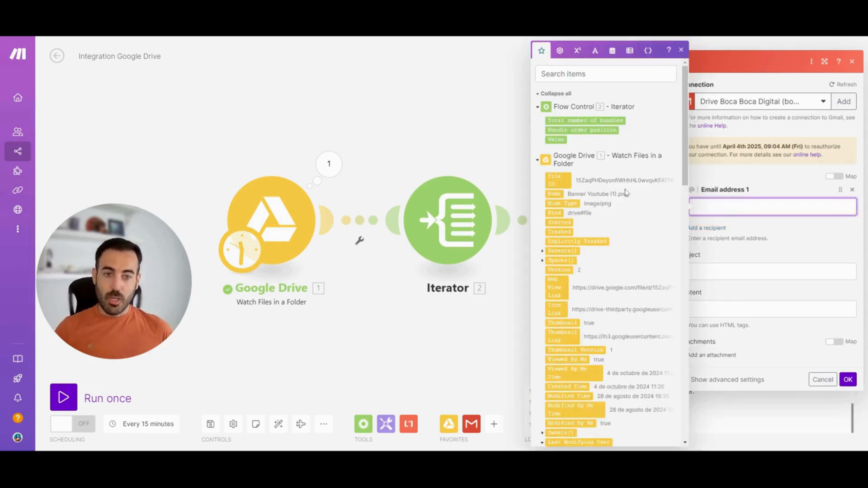
pyautogui.click(560, 140)
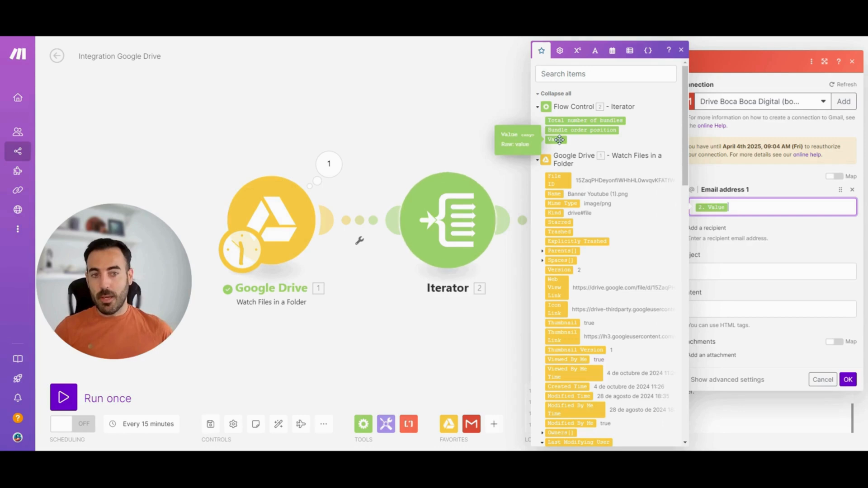
pyautogui.click(743, 238)
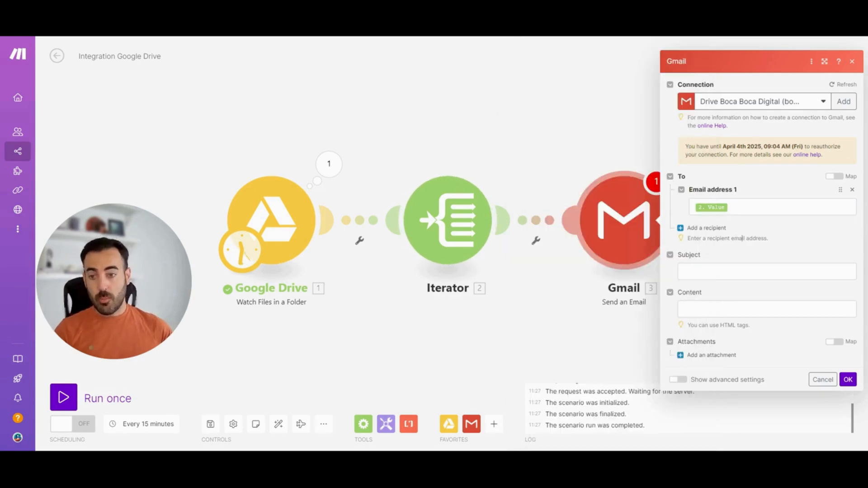
pyautogui.click(741, 271)
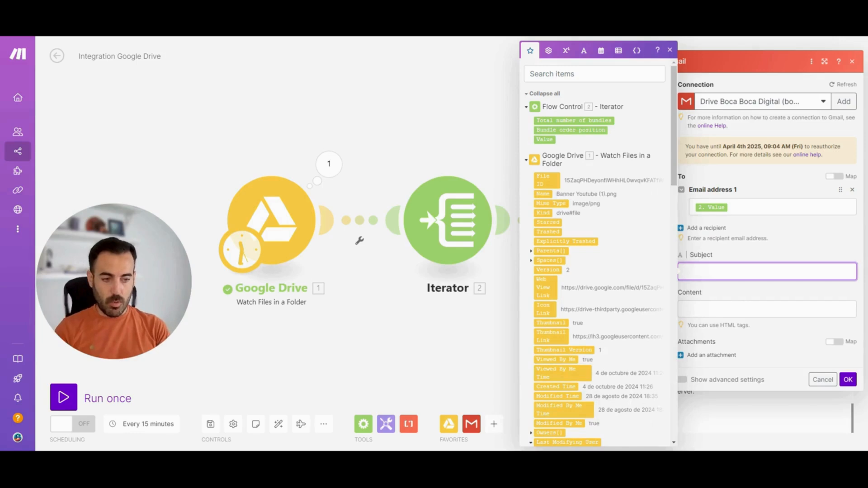
pyautogui.write('Nuevo archivo en carpetas TEST')
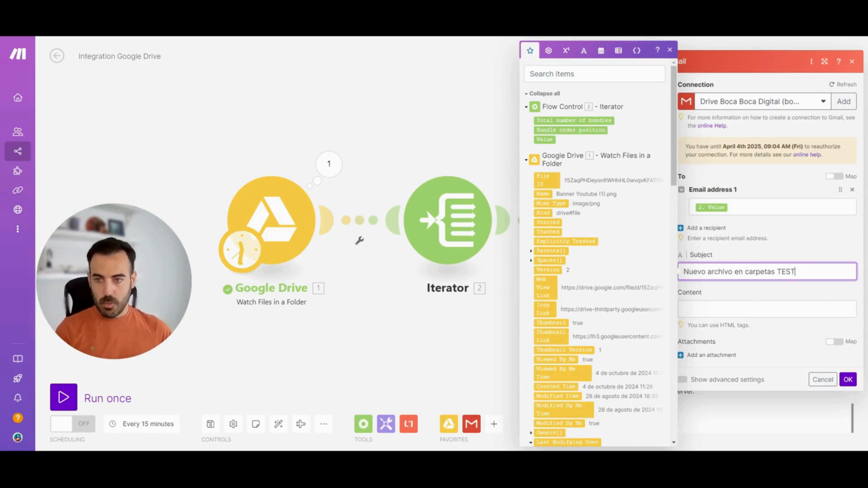
# Set the email content to "El usuario [Owners[]: Display Name] ha subido un nuevo archivo." using the mapped Google Drive item, and save the Gmail module
pyautogui.click(741, 309)
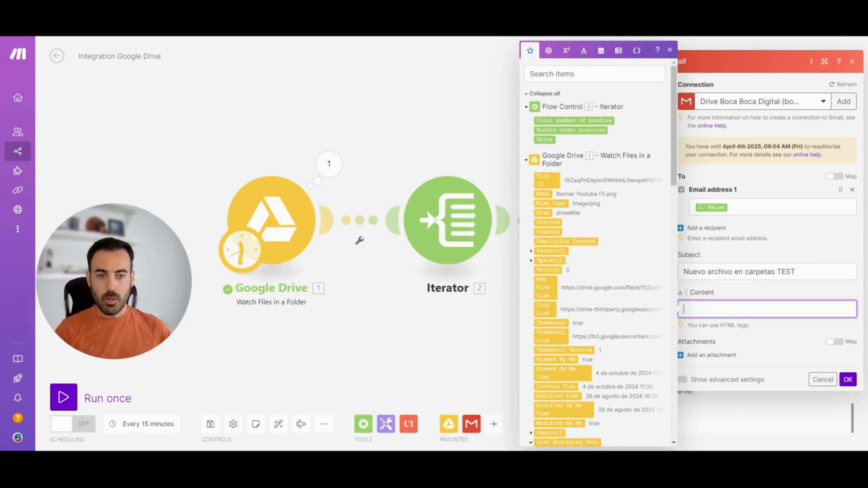
pyautogui.write('El usuario')
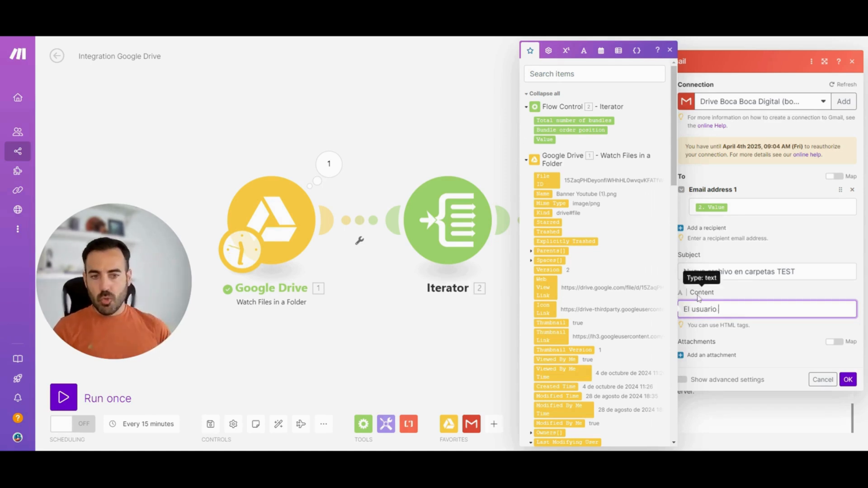
pyautogui.moveTo(674, 145)
pyautogui.mouseDown()
pyautogui.moveTo(671, 208)
pyautogui.moveTo(669, 136)
pyautogui.mouseUp()
pyautogui.click(601, 76)
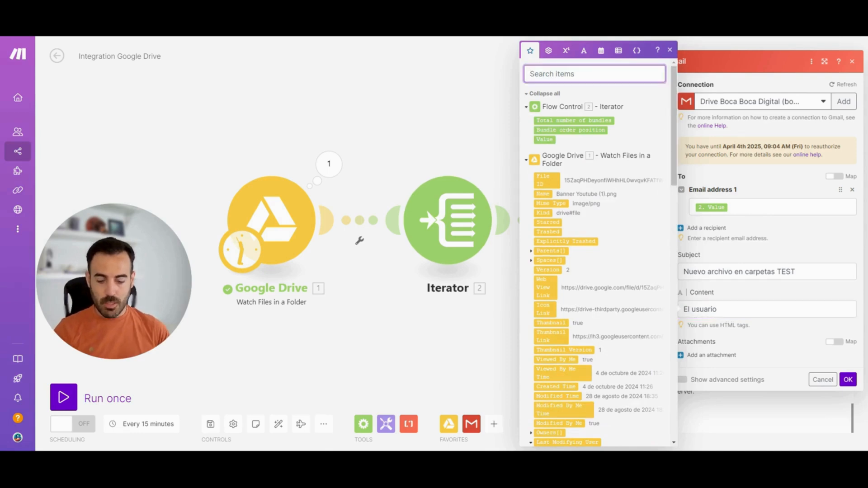
pyautogui.write('displ')
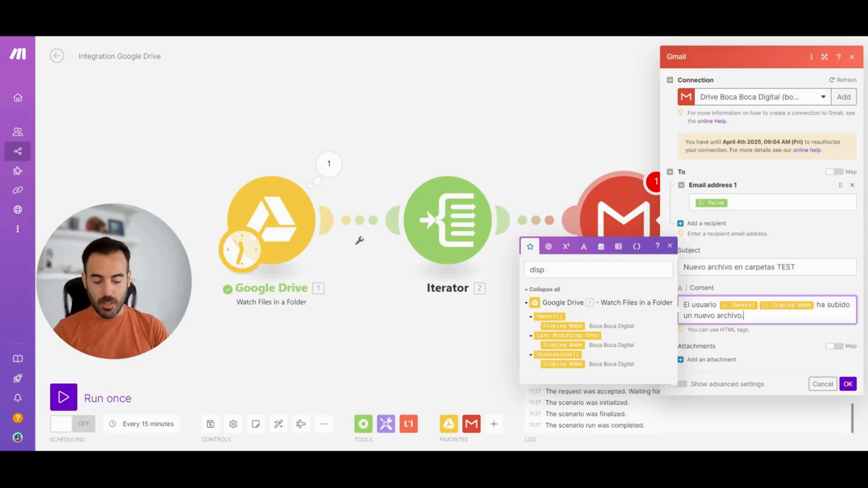
pyautogui.write('.')
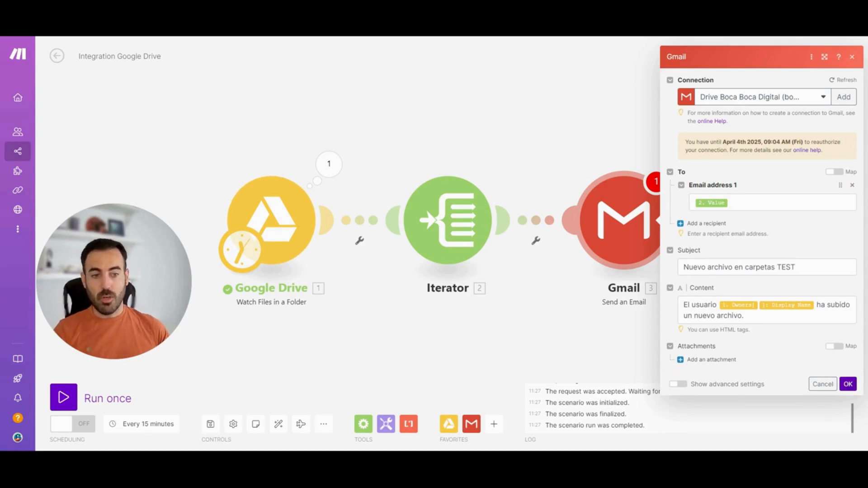
pyautogui.click(848, 383)
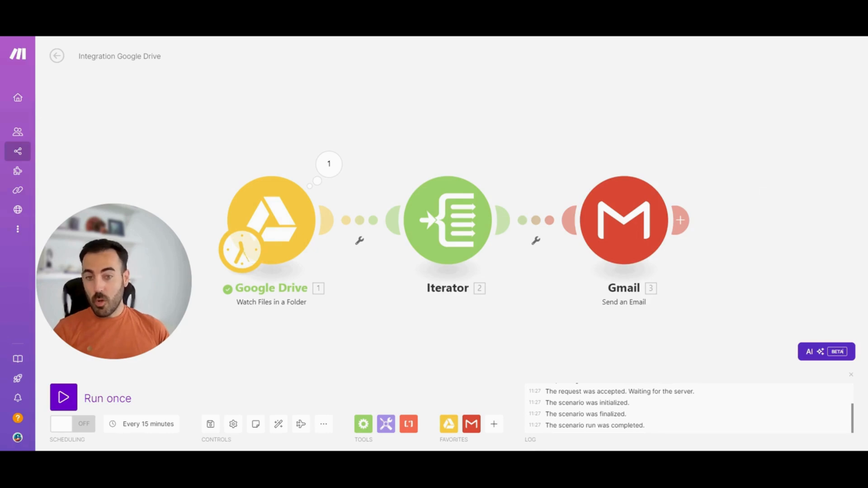
# Reposition the Iterator slightly and move the Gmail module farther away to widen the gap between them
pyautogui.click(364, 423)
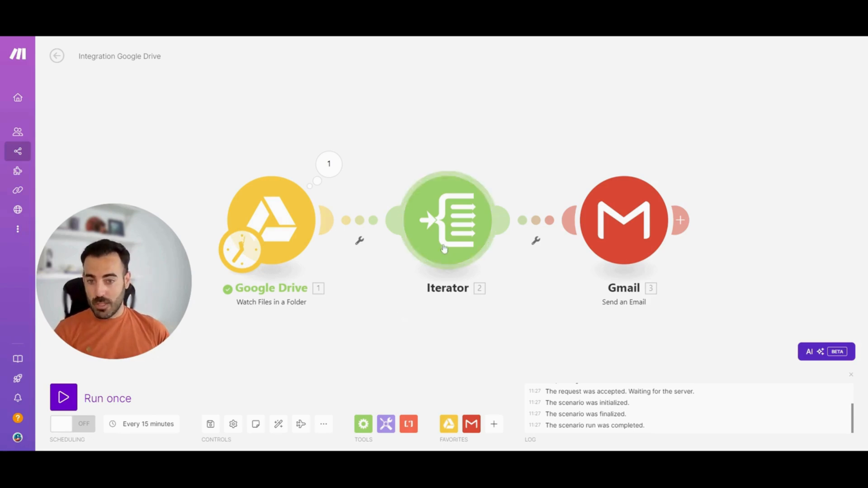
pyautogui.moveTo(443, 251)
pyautogui.mouseDown()
pyautogui.moveTo(434, 253)
pyautogui.moveTo(434, 276)
pyautogui.moveTo(431, 255)
pyautogui.mouseUp()
pyautogui.moveTo(597, 232); pyautogui.dragTo(677, 239)
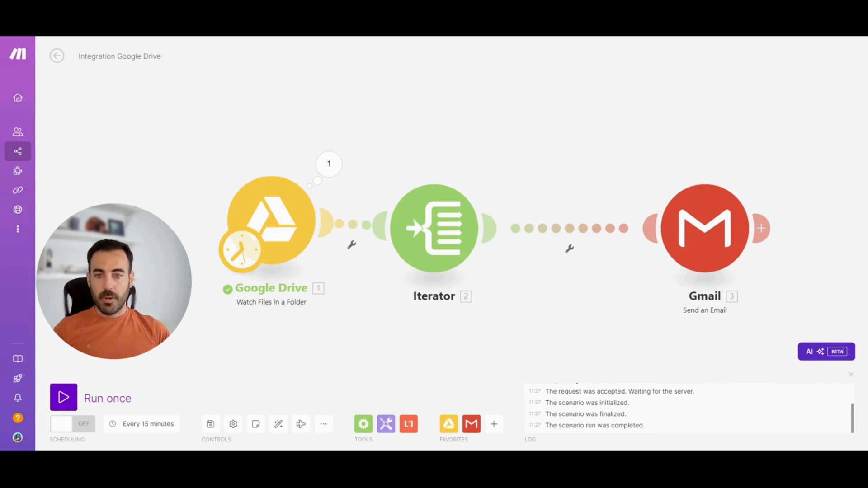
# Set up a filter between the Iterator and Gmail modules and label it "Dueño no incluido"
pyautogui.click(569, 248)
pyautogui.click(572, 260)
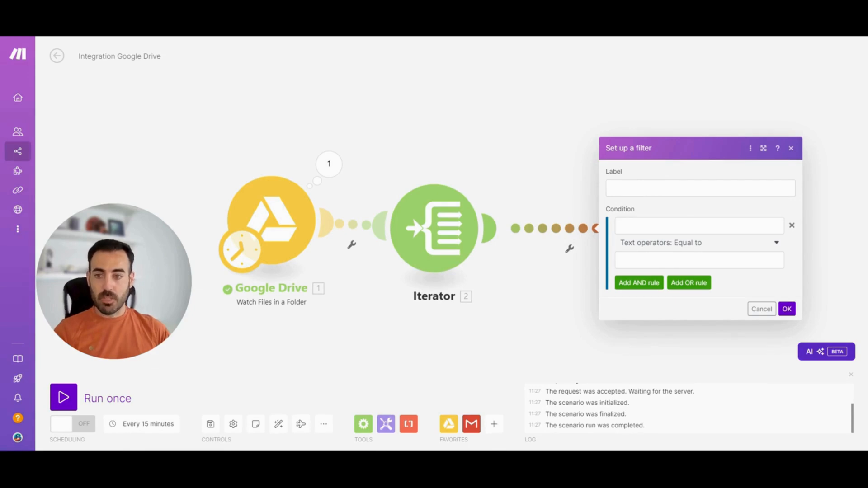
pyautogui.click(699, 188)
pyautogui.write('Due')
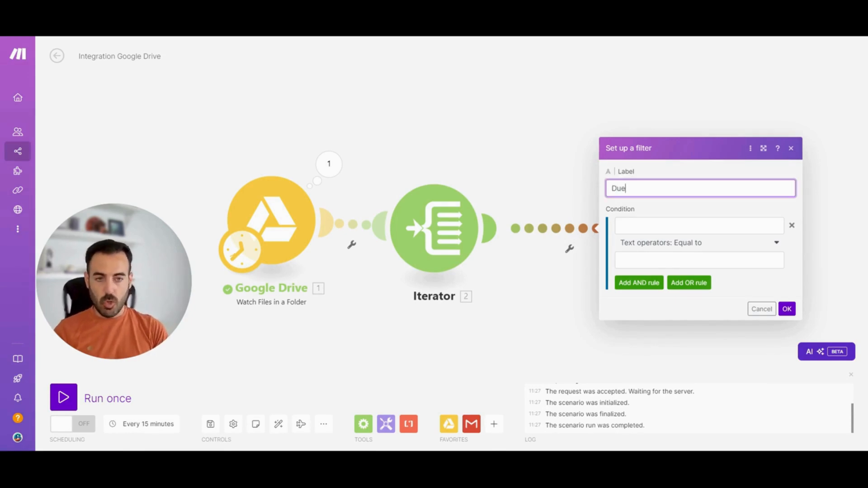
pyautogui.write('ño no includo')
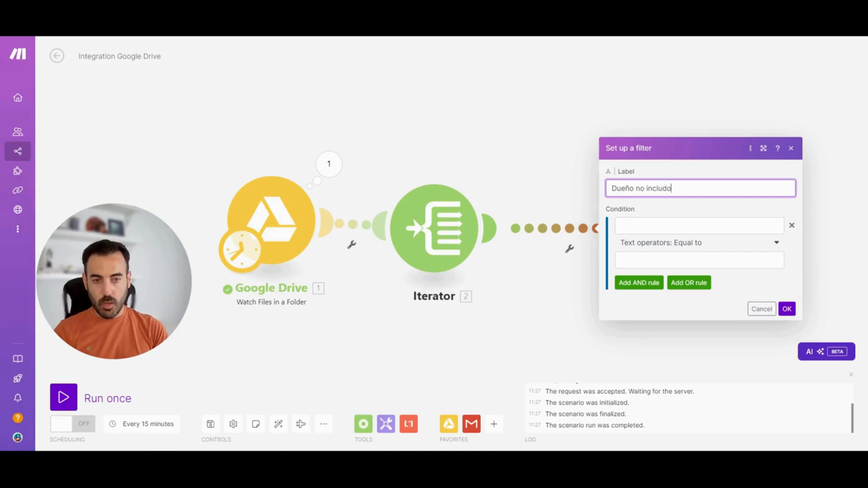
pyautogui.press('BackSpace')
pyautogui.press('BackSpace')
pyautogui.write('id')
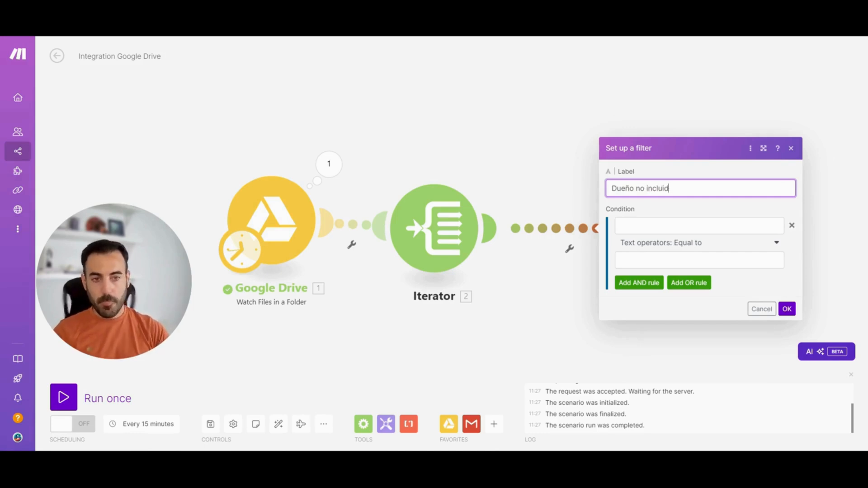
pyautogui.write('o')
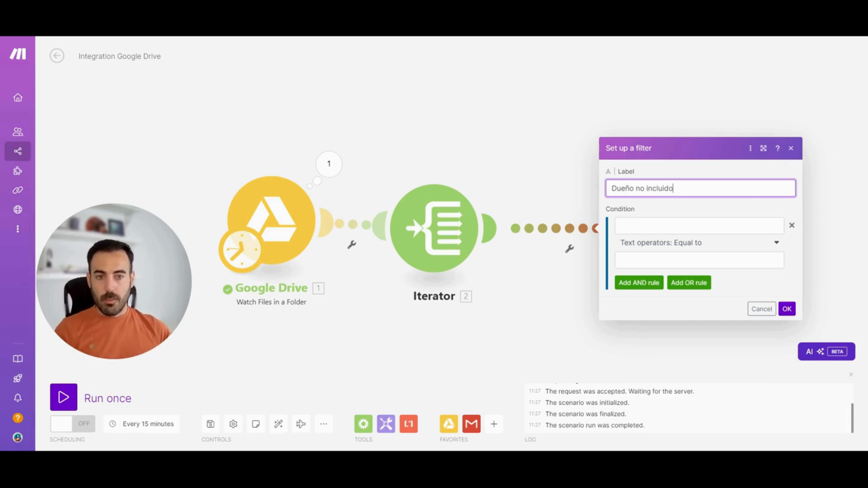
# Set the filter condition to Google Drive Permissions[]: Role, text operator Not equal to, "Owner", and save the filter
pyautogui.click(699, 225)
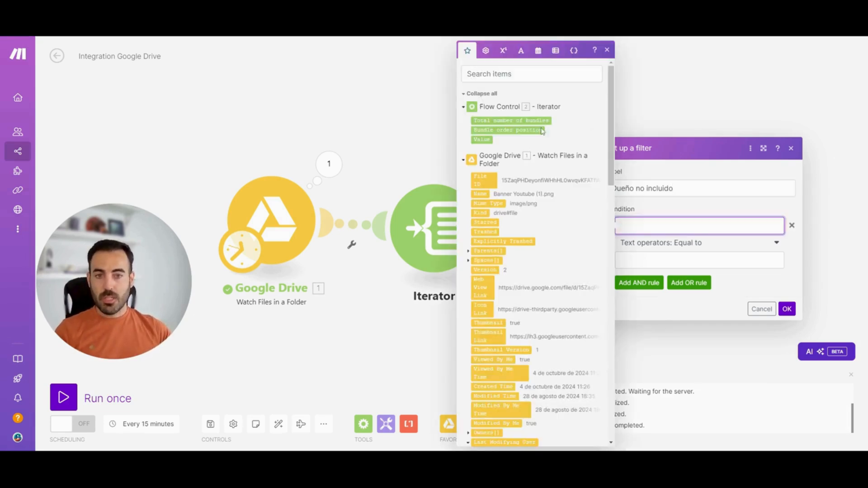
pyautogui.click(531, 73)
pyautogui.write('role')
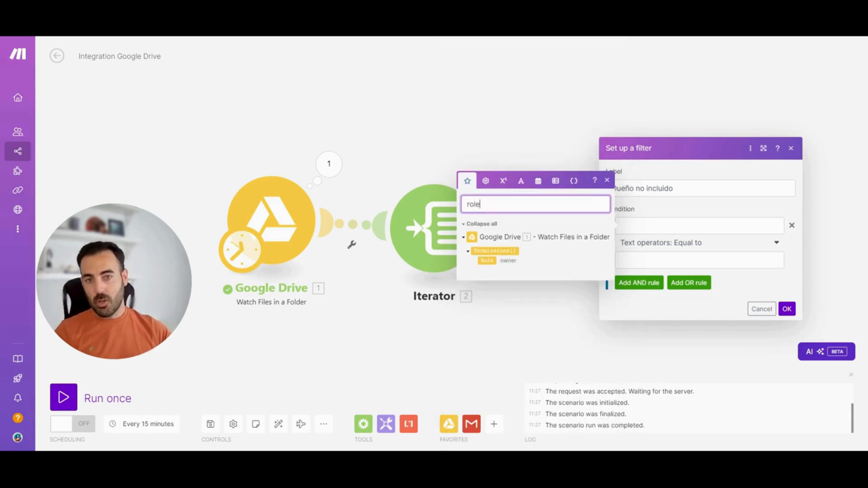
pyautogui.click(489, 260)
pyautogui.click(680, 244)
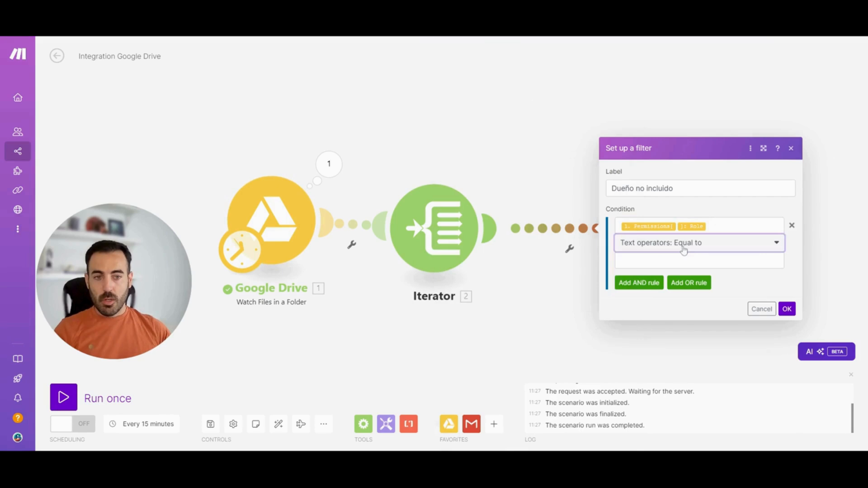
pyautogui.click(676, 359)
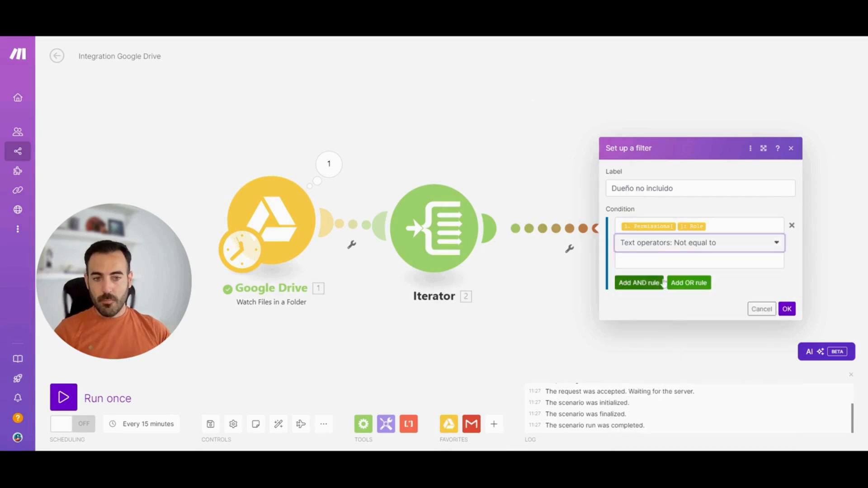
pyautogui.click(699, 261)
pyautogui.write('Owner')
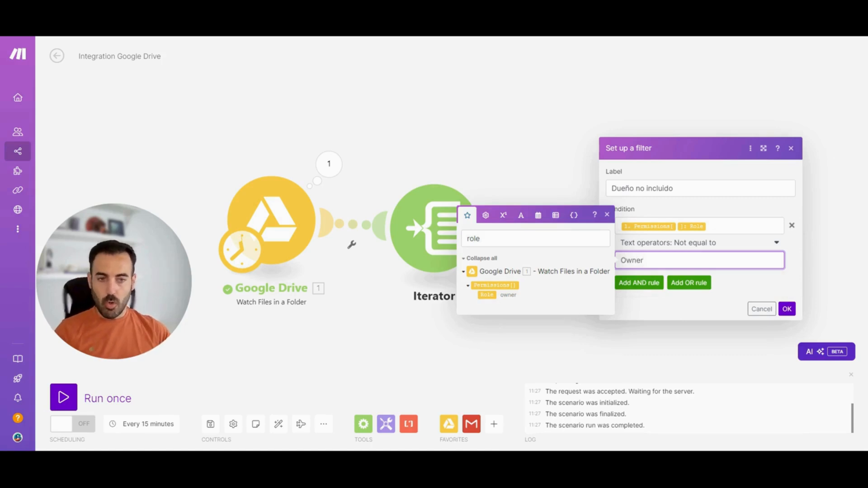
pyautogui.click(786, 296)
pyautogui.click(786, 309)
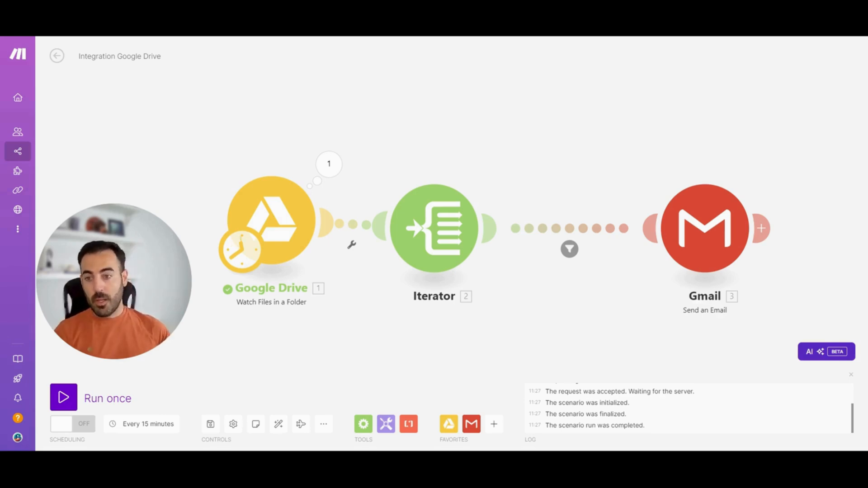
# Add an Array aggregator from Flow Control after the Gmail module and auto-align the scenario
pyautogui.click(363, 423)
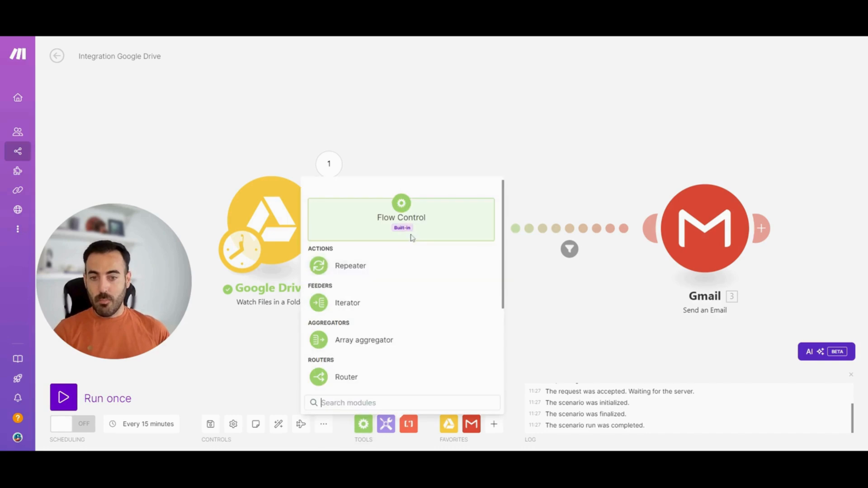
pyautogui.click(364, 340)
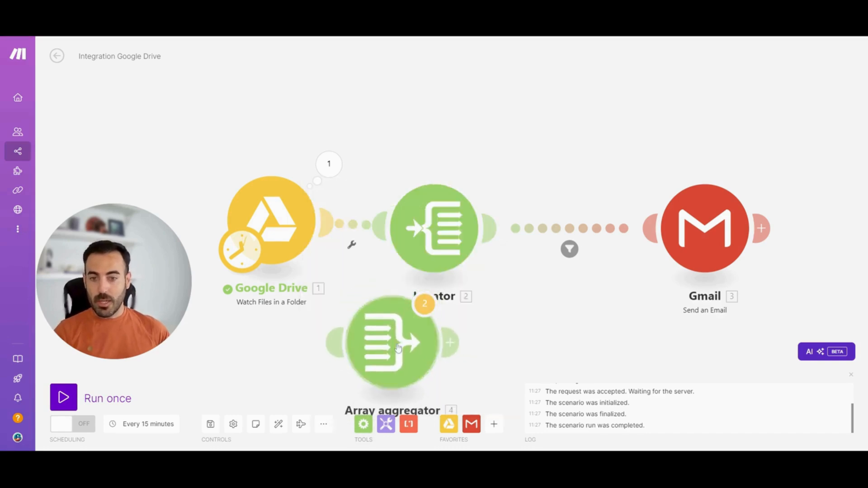
pyautogui.click(809, 296)
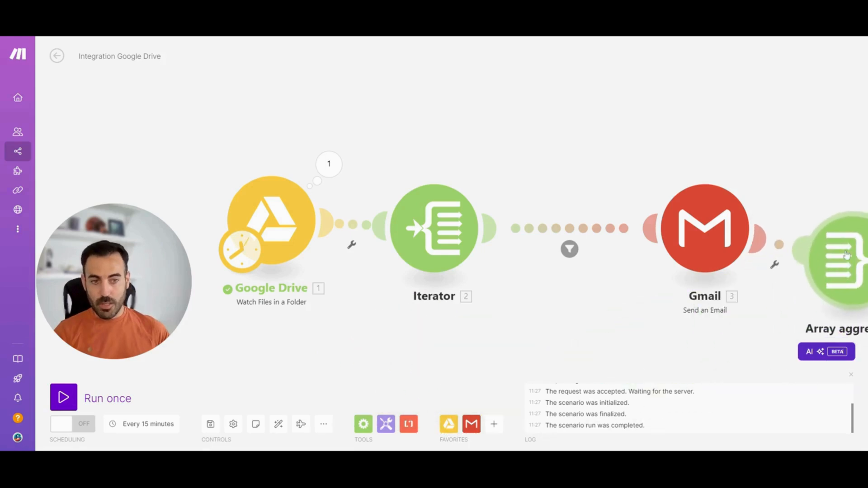
pyautogui.click(278, 425)
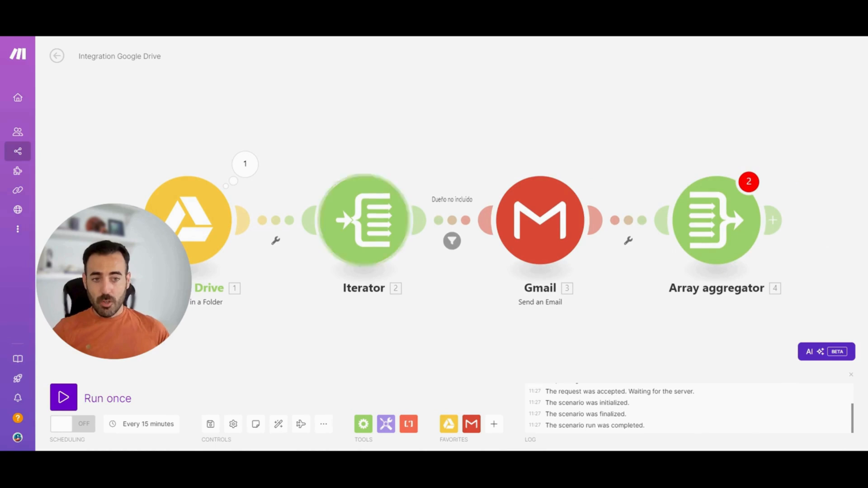
# Configure the Array aggregator with Iterator [2] as source module and the Google Drive Name as aggregated field, and save it
pyautogui.click(716, 217)
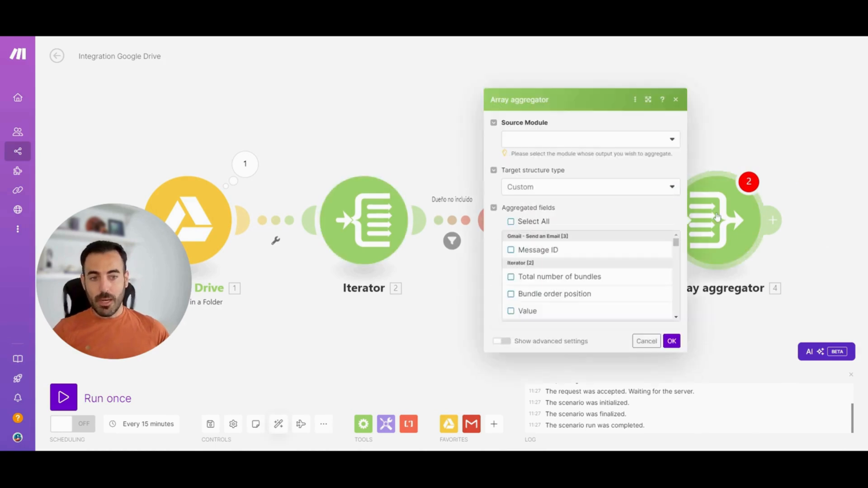
pyautogui.click(543, 139)
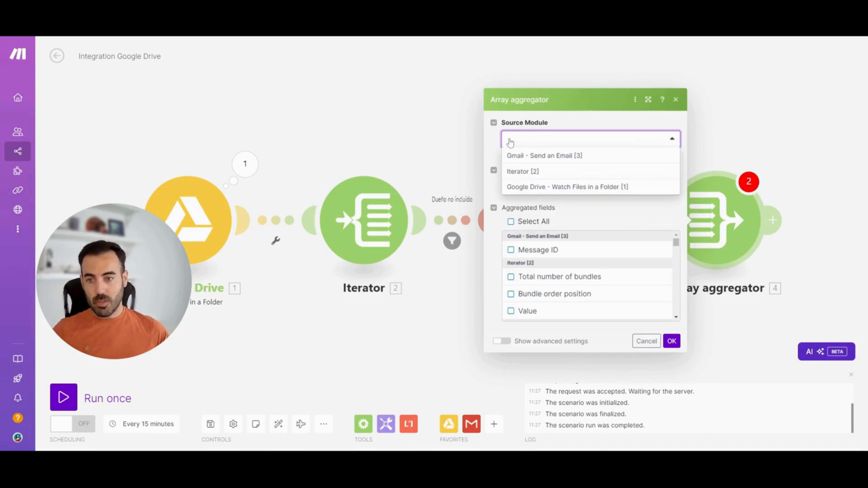
pyautogui.click(566, 174)
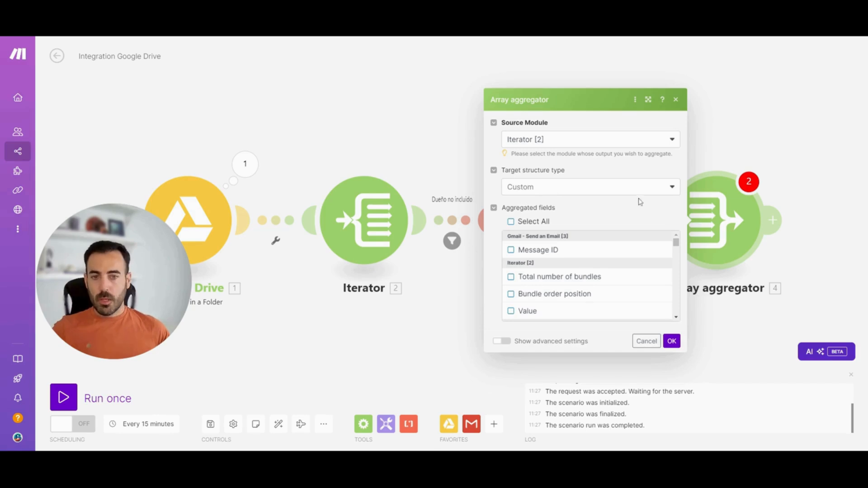
pyautogui.click(676, 243)
pyautogui.scroll(-5, 635, 262)
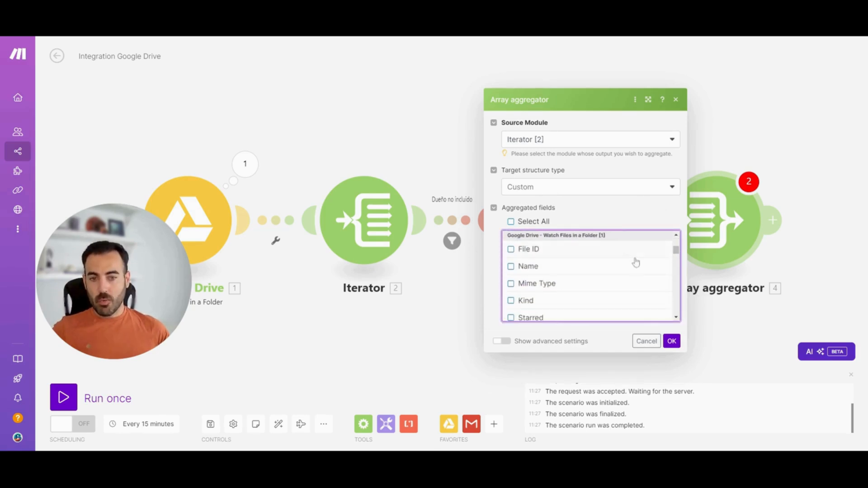
pyautogui.click(511, 267)
pyautogui.click(671, 341)
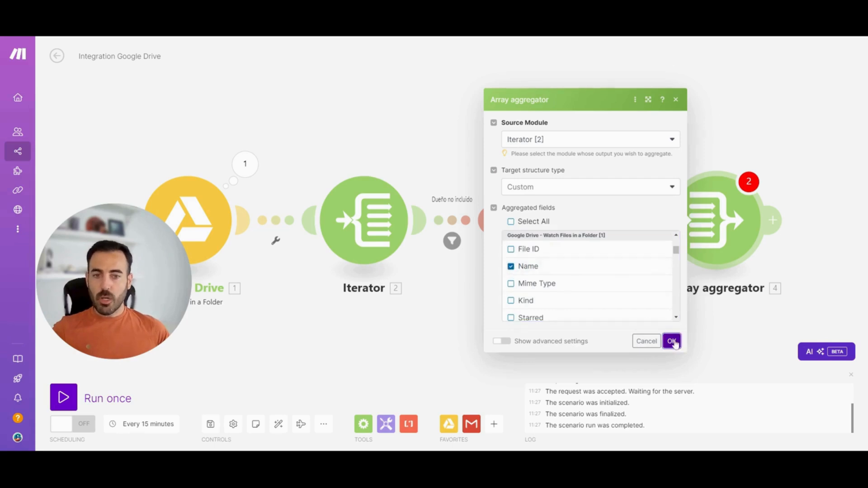
# Add a second Gmail Send an Email module after the Array aggregator
pyautogui.click(773, 220)
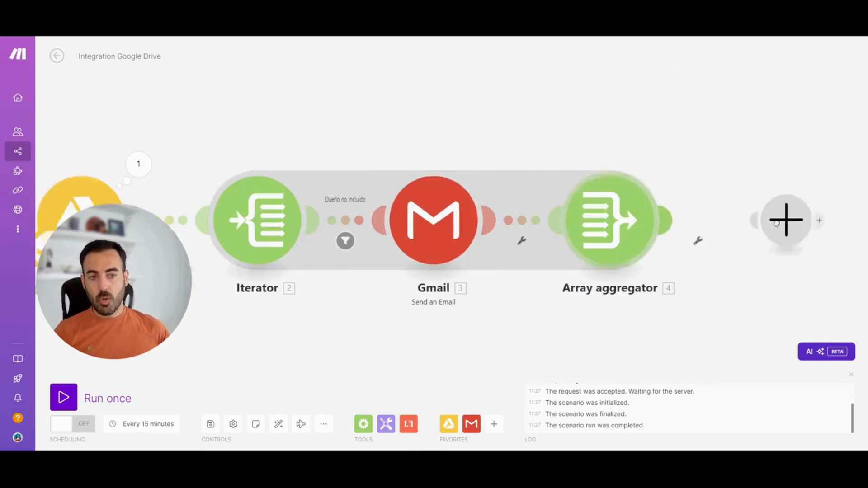
pyautogui.click(717, 173)
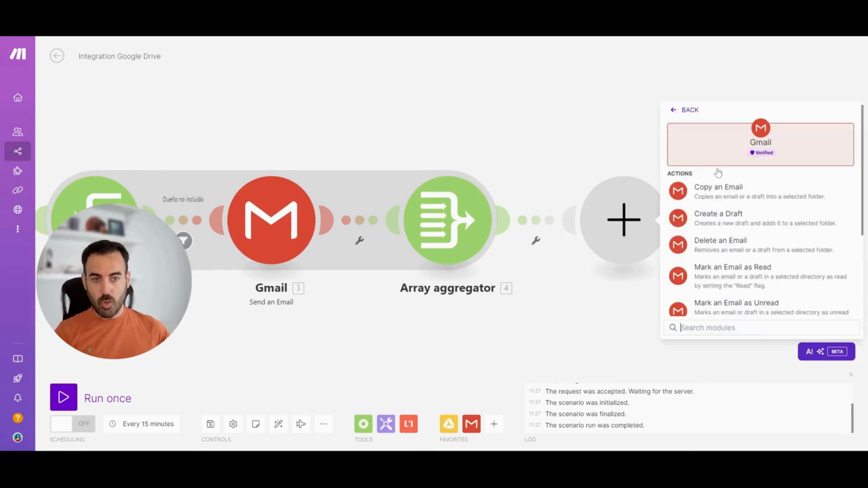
pyautogui.write('send')
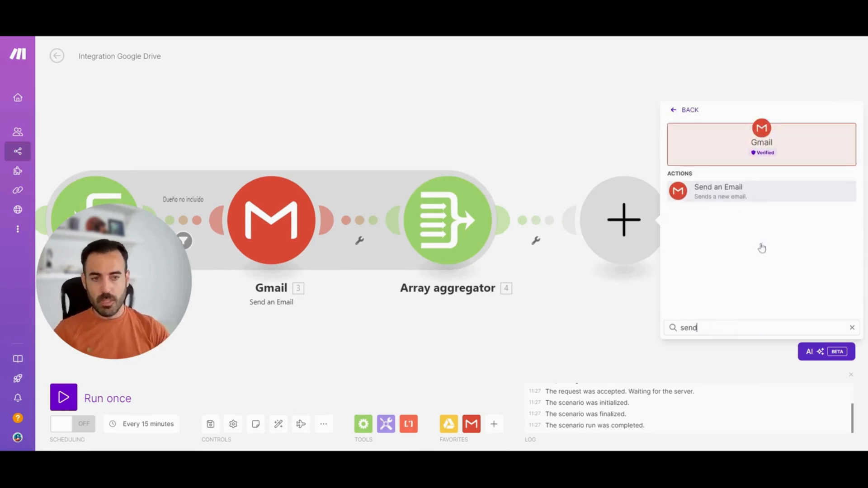
pyautogui.click(761, 198)
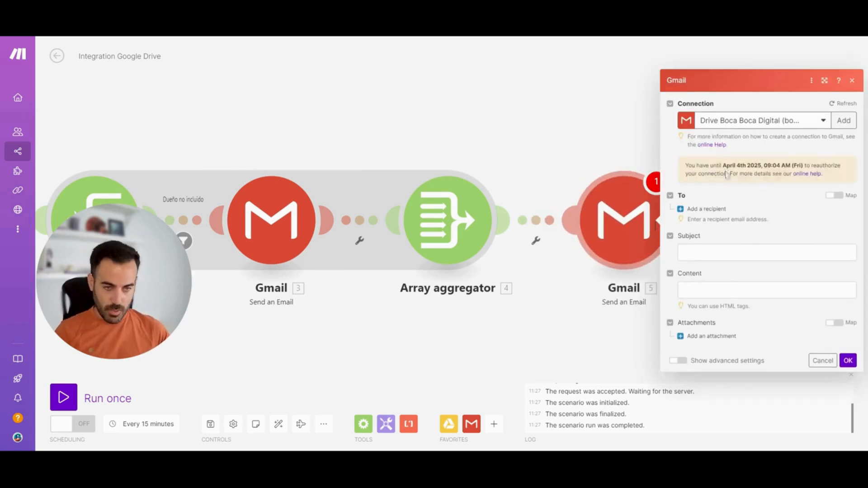
# Add a recipient mapped to Google Drive Owners[]: Email Address and set the subject to "Notificación archivo"
pyautogui.click(705, 211)
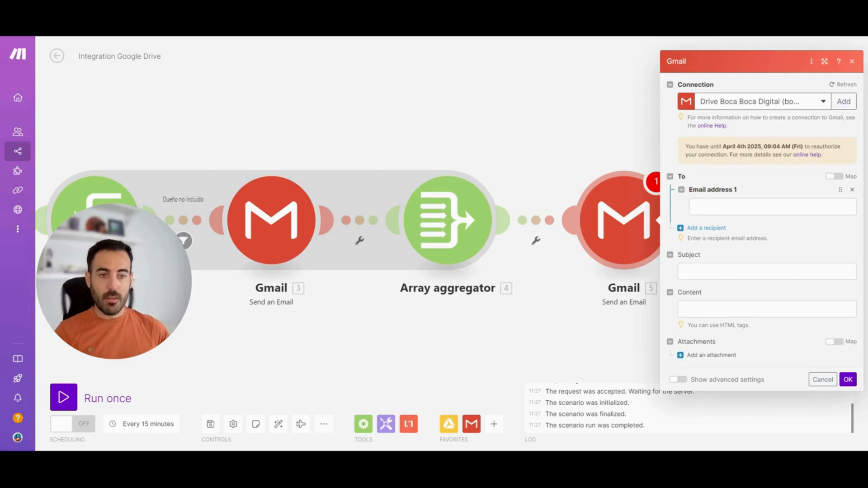
pyautogui.click(714, 207)
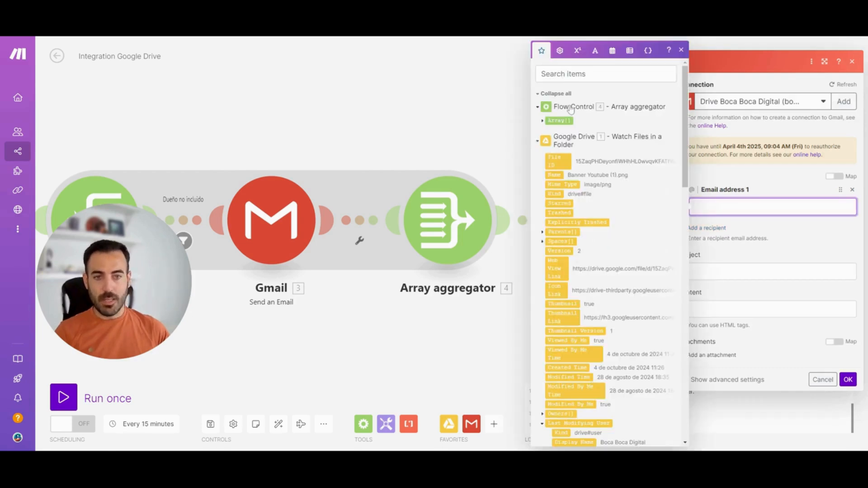
pyautogui.click(567, 74)
pyautogui.write('owner')
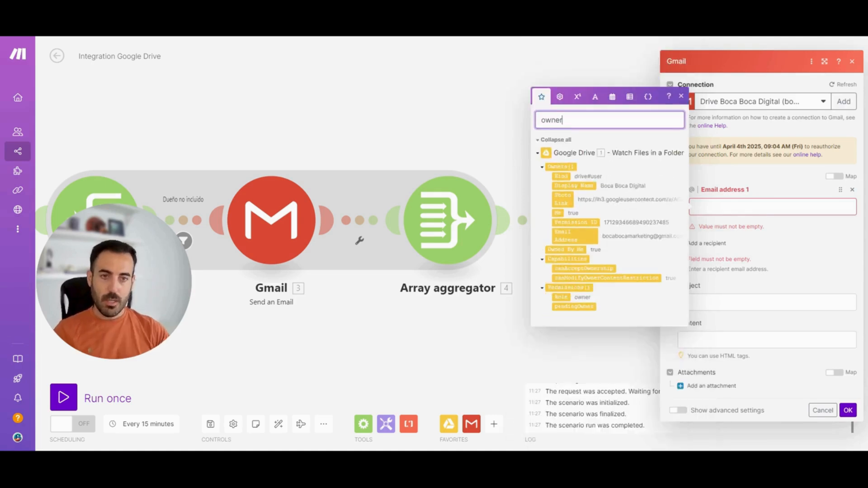
pyautogui.write('s')
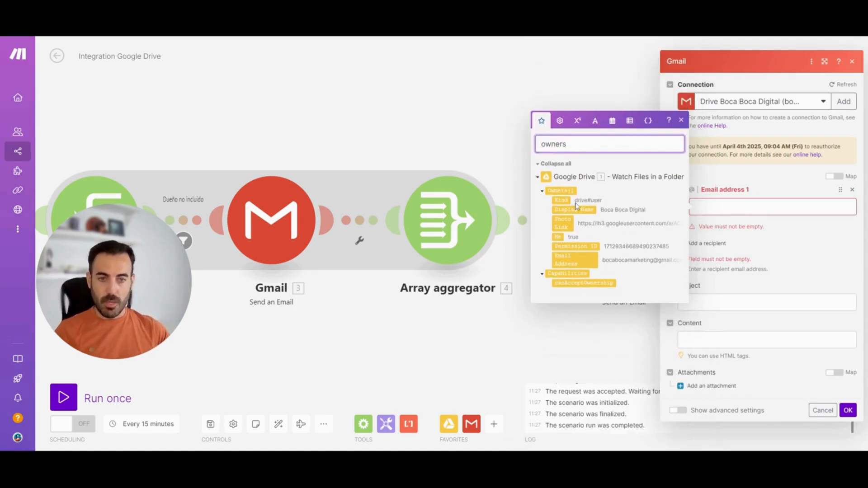
pyautogui.click(573, 255)
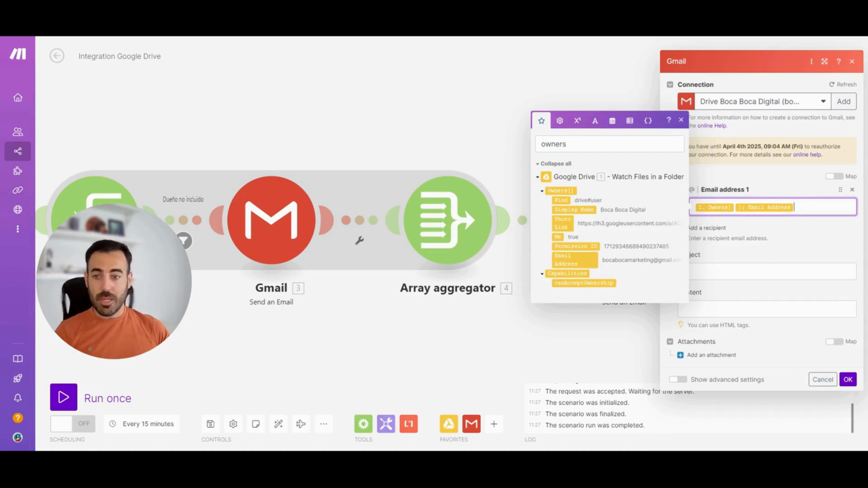
pyautogui.click(741, 271)
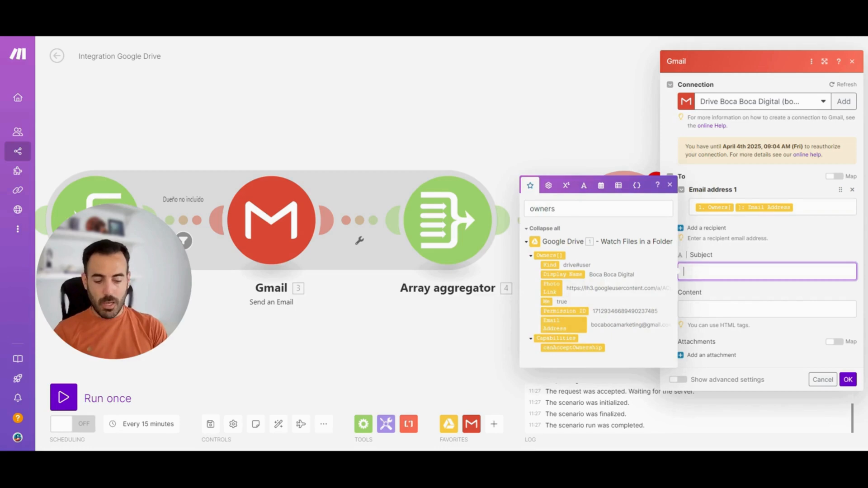
pyautogui.write('Notificac')
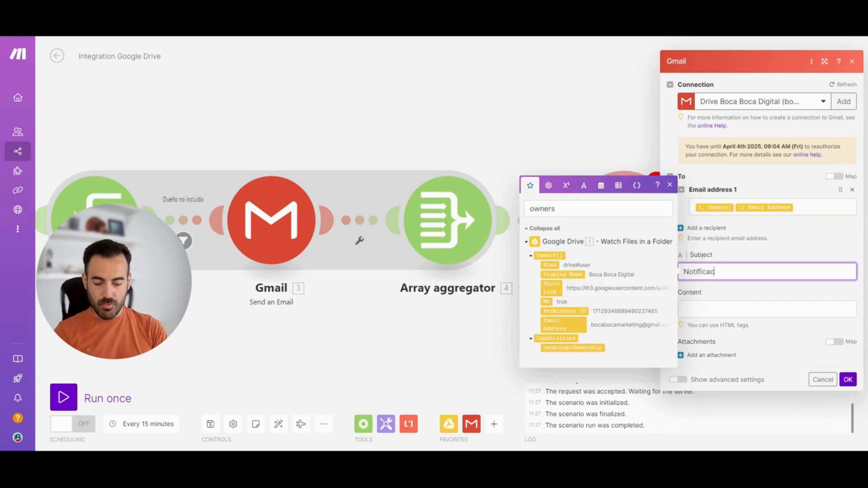
pyautogui.write('ión archivo')
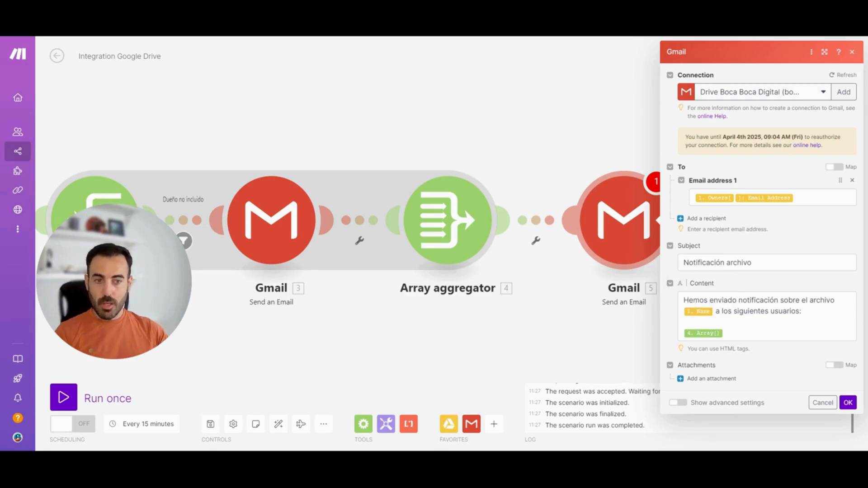
# Set the content to "Hemos enviado notificación sobre el archivo [Name] a los siguientes usuarios: [Array[]]", save the module and auto-align the scenario
pyautogui.click(768, 333)
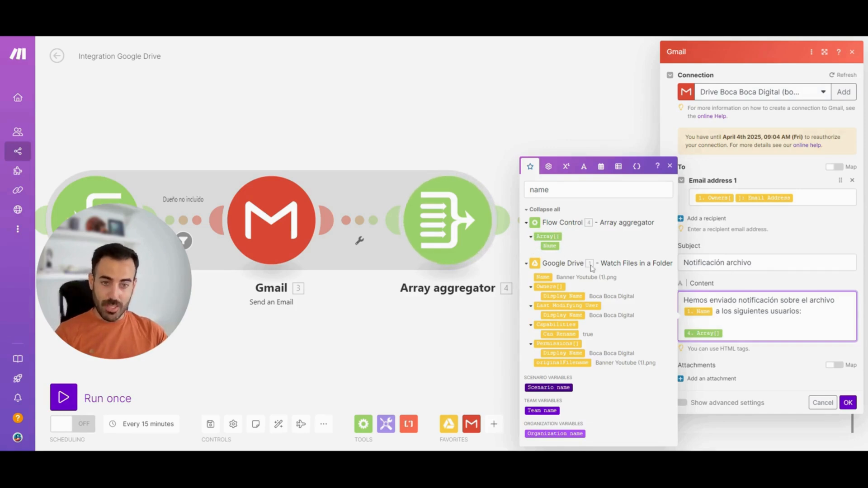
pyautogui.click(847, 403)
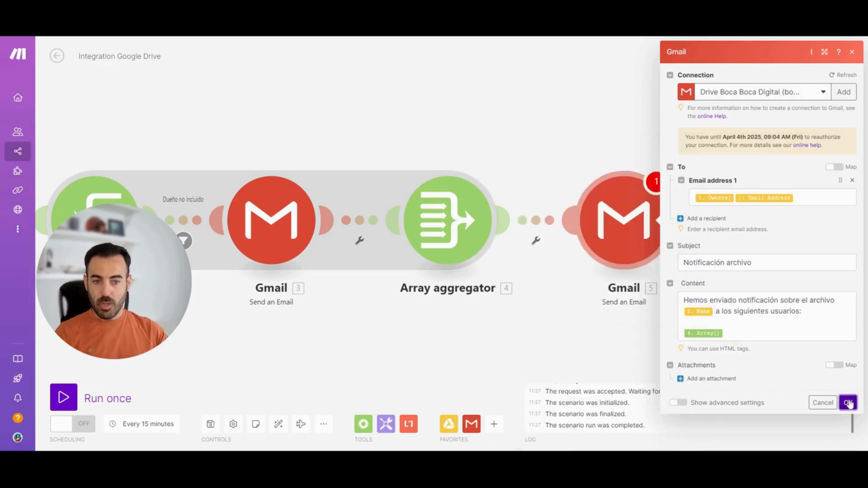
pyautogui.click(278, 423)
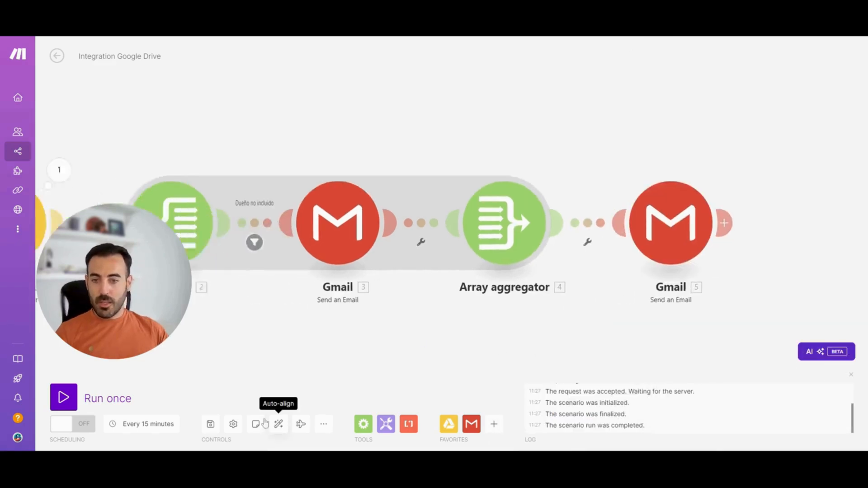
pyautogui.click(111, 344)
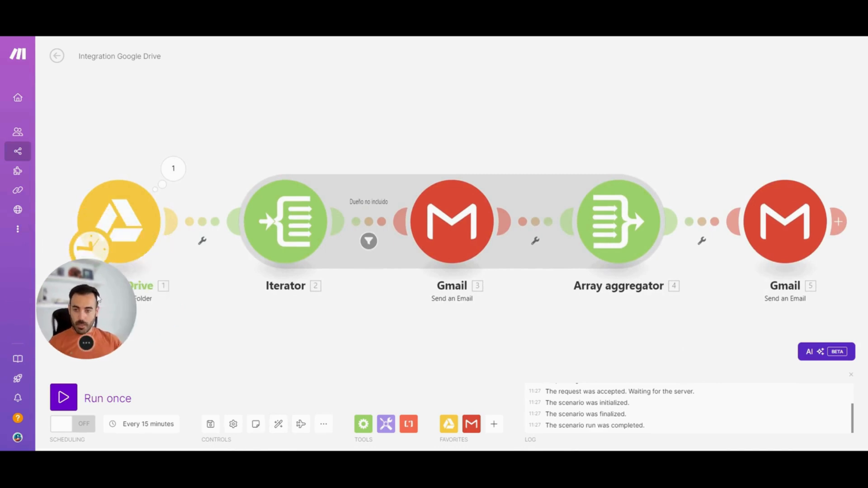
pyautogui.moveTo(358, 298)
pyautogui.mouseDown()
pyautogui.moveTo(358, 289)
pyautogui.moveTo(353, 305)
pyautogui.mouseUp()
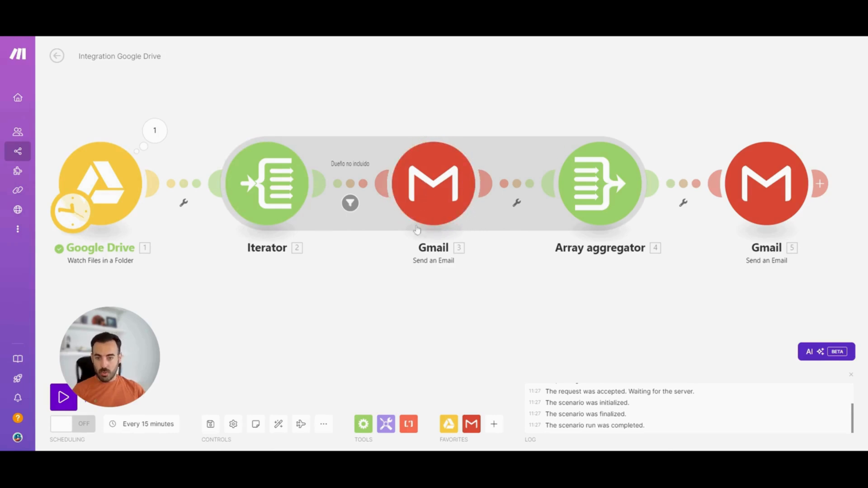
pyautogui.click(377, 176)
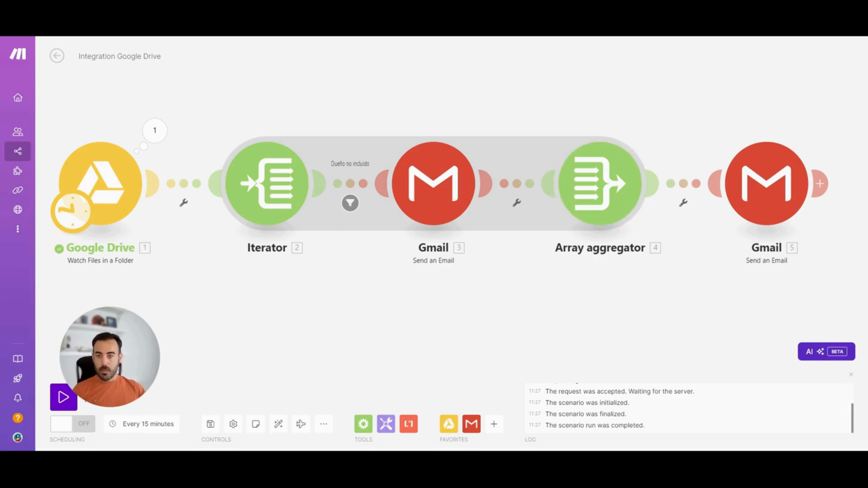
pyautogui.scroll(-1, 436, 296)
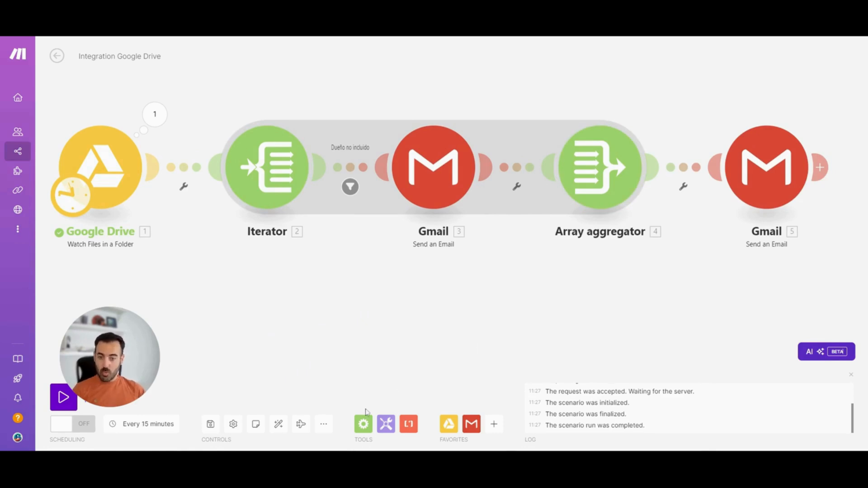
# Examine the built-in Flow Control modules, from Repeater, Iterator, Array aggregator and Router down to the Break, Commit, Ignore, Resume and Rollback directives
pyautogui.click(362, 424)
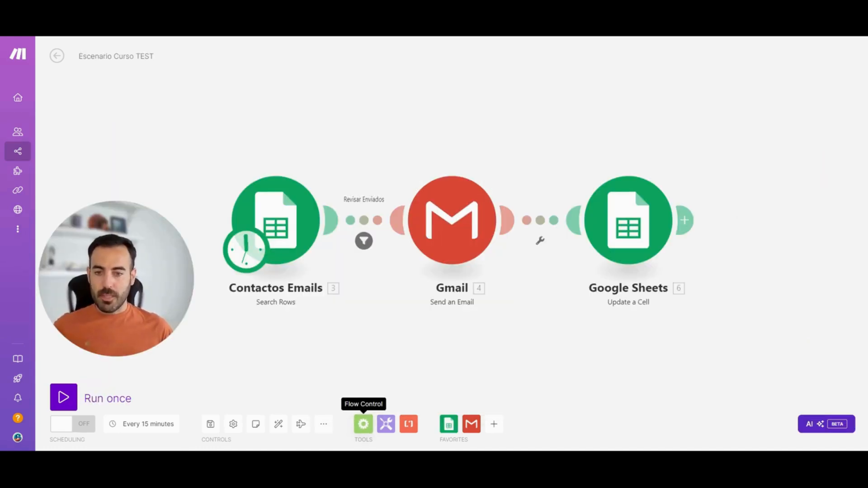
pyautogui.click(364, 425)
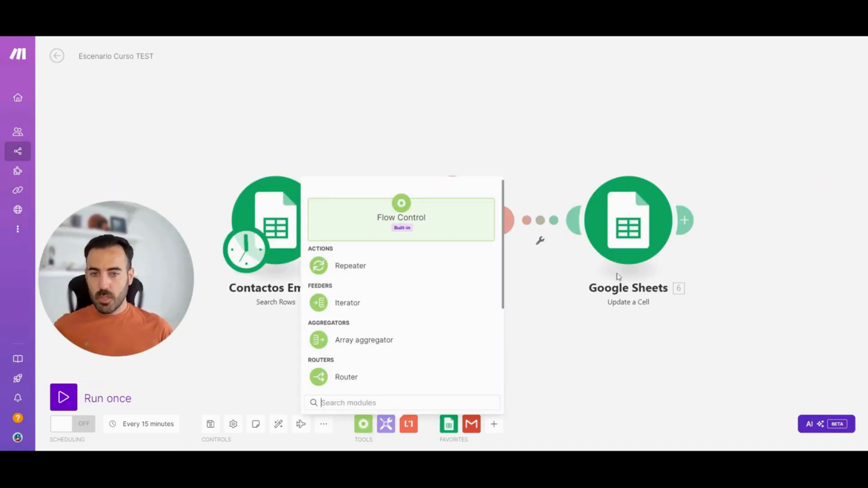
pyautogui.scroll(-2, 501, 290)
pyautogui.moveTo(500, 290); pyautogui.dragTo(495, 341)
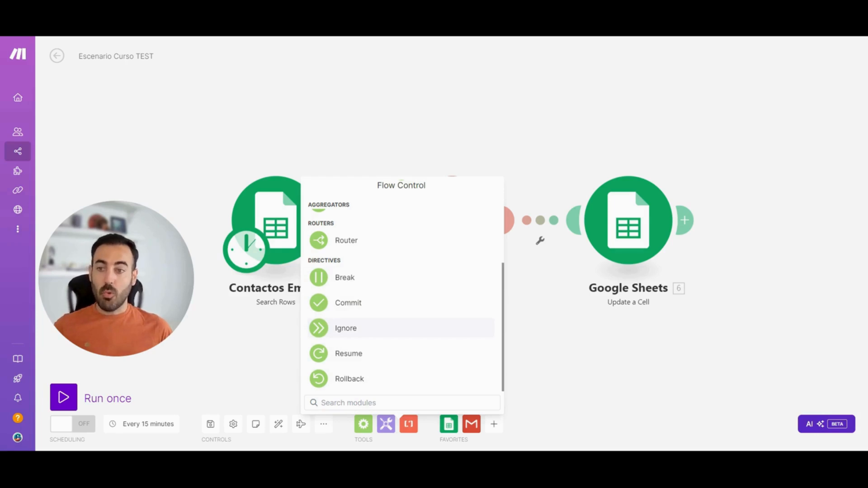
pyautogui.click(659, 365)
pyautogui.moveTo(674, 363); pyautogui.dragTo(678, 302)
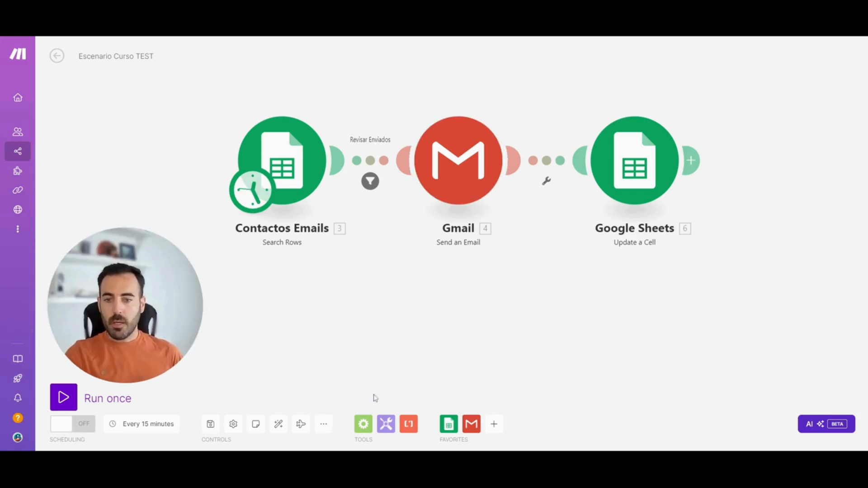
pyautogui.click(362, 423)
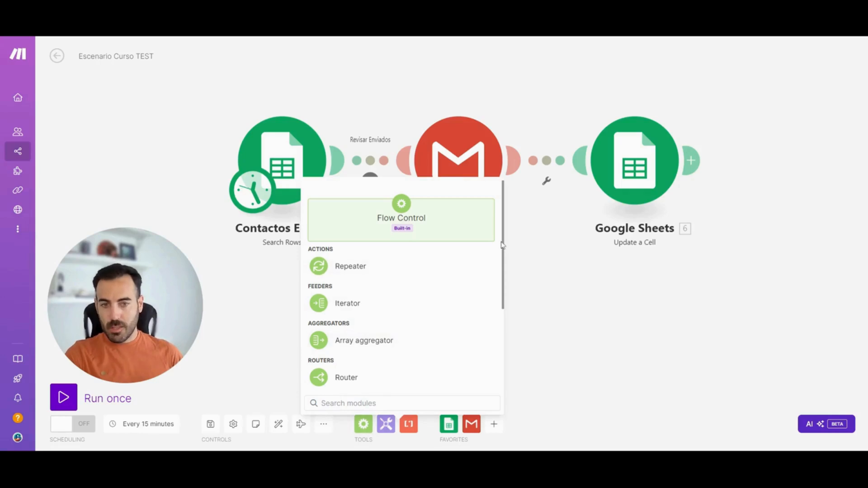
pyautogui.moveTo(504, 244); pyautogui.dragTo(517, 345)
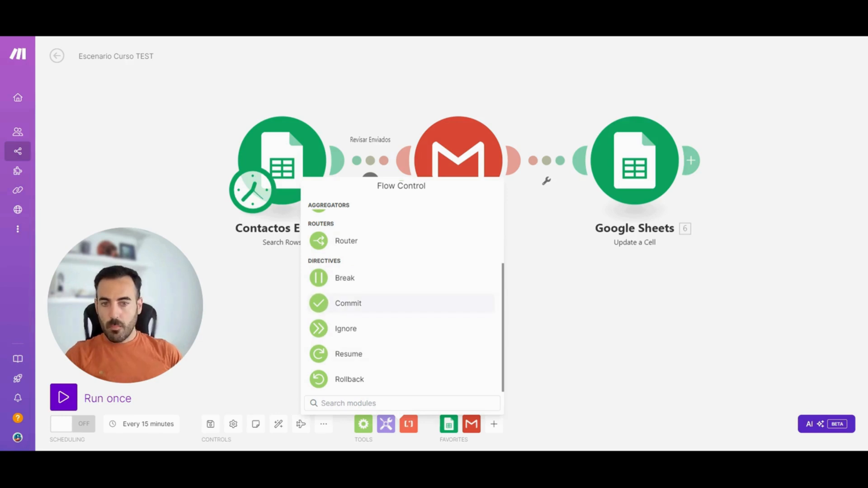
pyautogui.moveTo(502, 292); pyautogui.dragTo(502, 205)
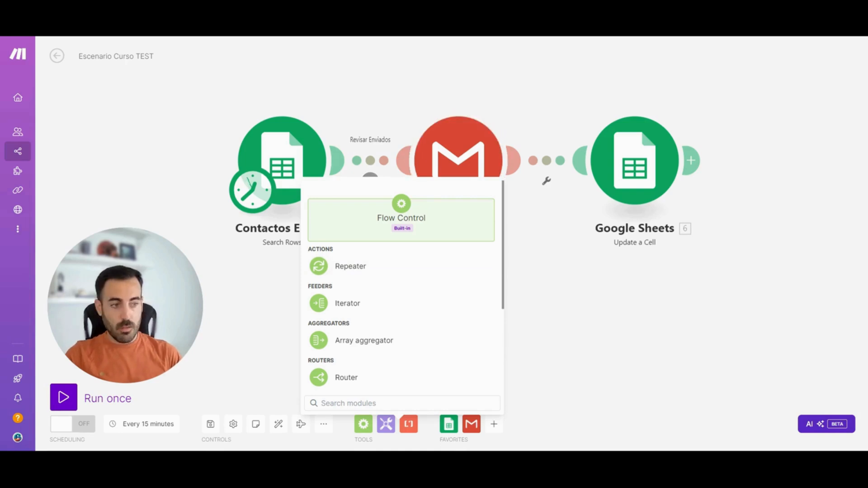
pyautogui.scroll(-5, 499, 205)
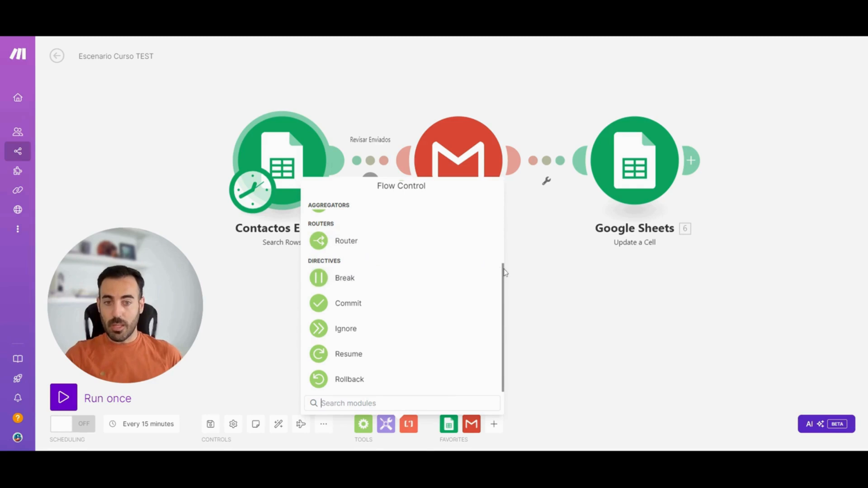
pyautogui.moveTo(505, 271); pyautogui.dragTo(505, 183)
pyautogui.click(610, 318)
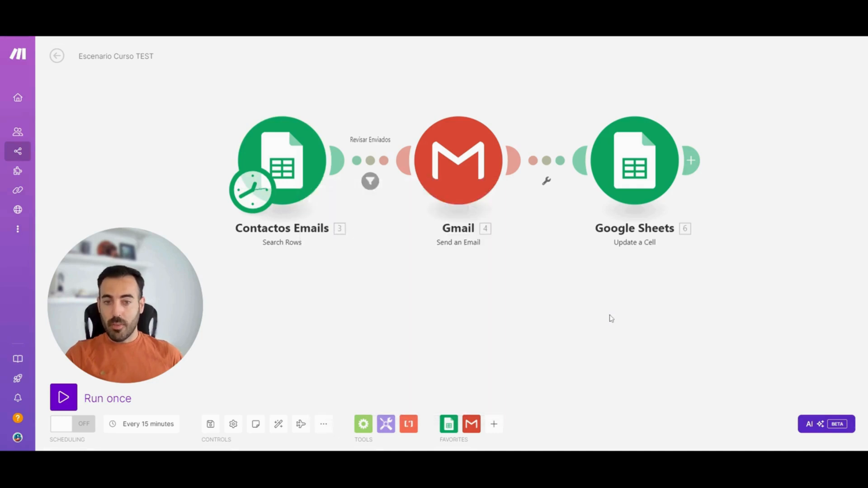
# Look over the built-in Tools modules and the Text parser modules, and close the list without adding any
pyautogui.click(387, 426)
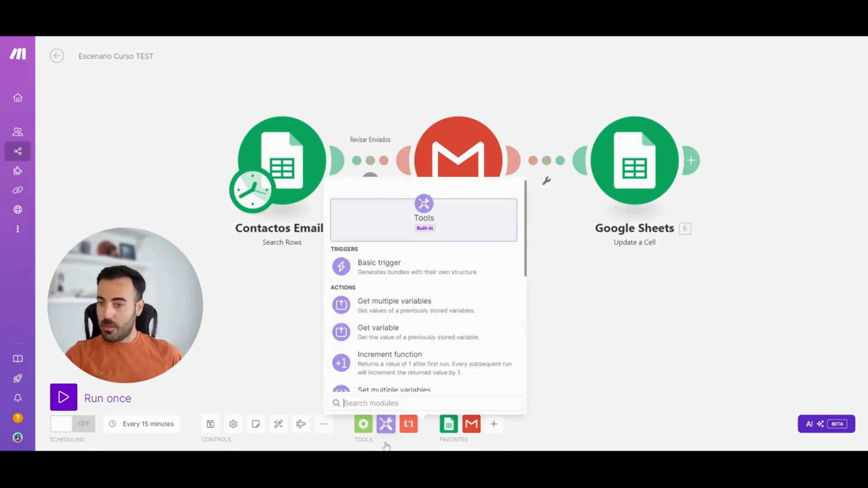
pyautogui.click(409, 426)
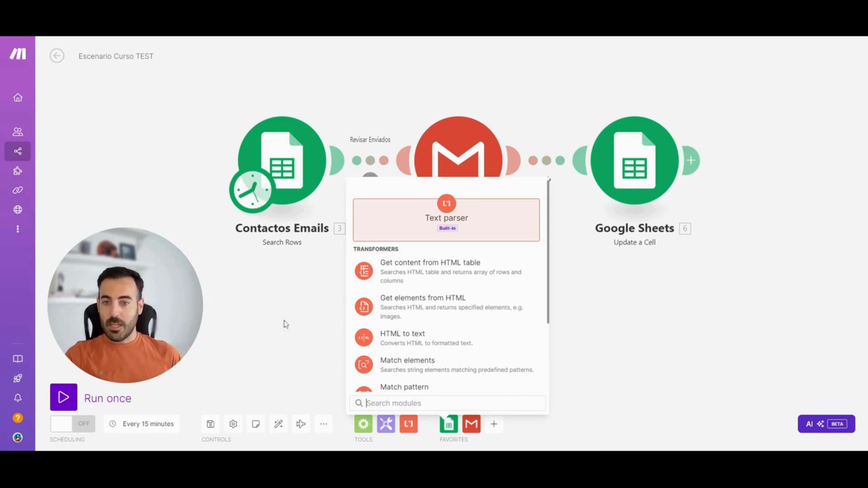
pyautogui.click(286, 324)
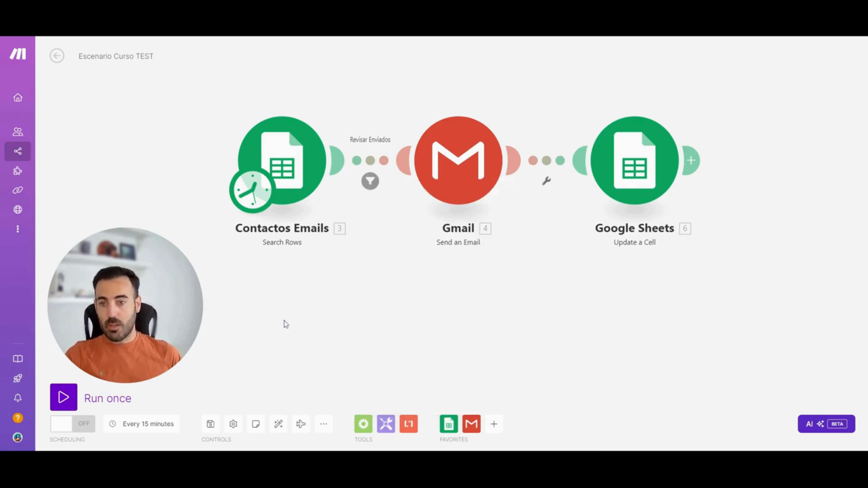